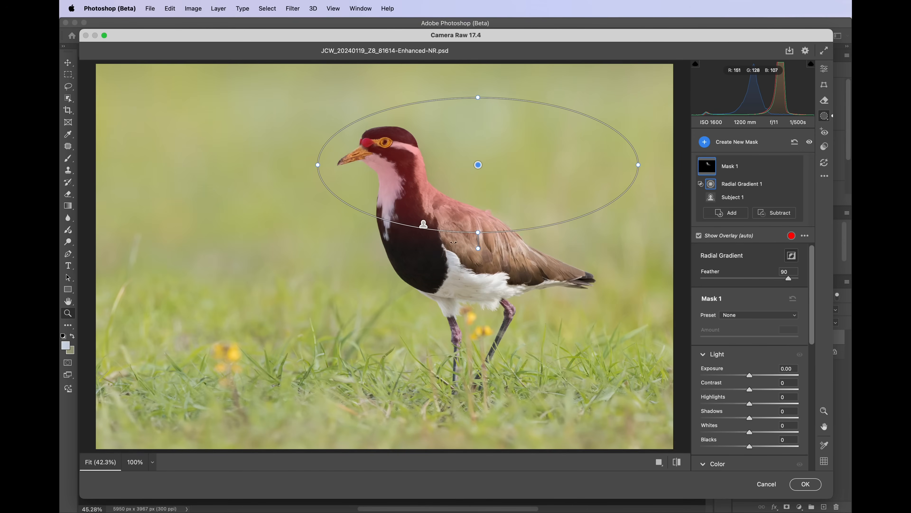
{"action": "left_click_drag", "start_coordinate": [484, 260], "coordinate": [441, 269]}
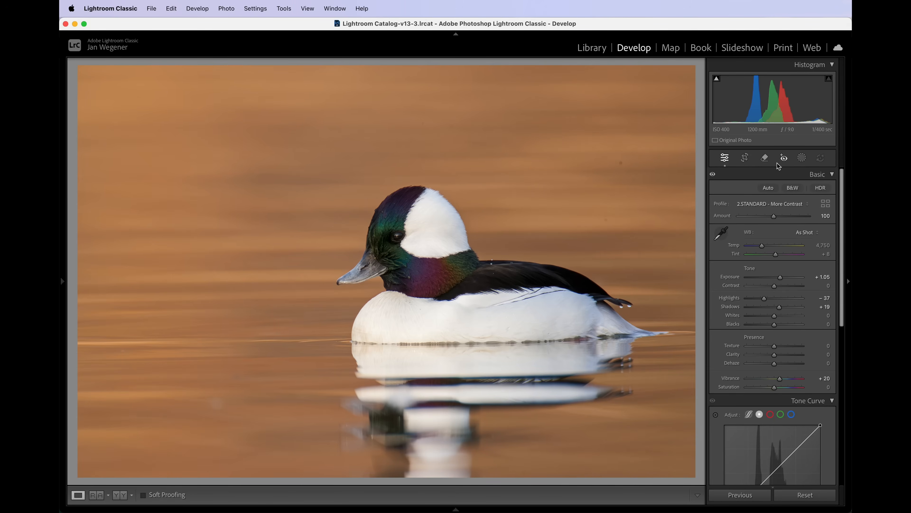
Open the masking tools in Lightroom Classic for the duck photo and in Camera Raw for the crested bird photo
{"action": "left_click", "coordinate": [802, 159]}
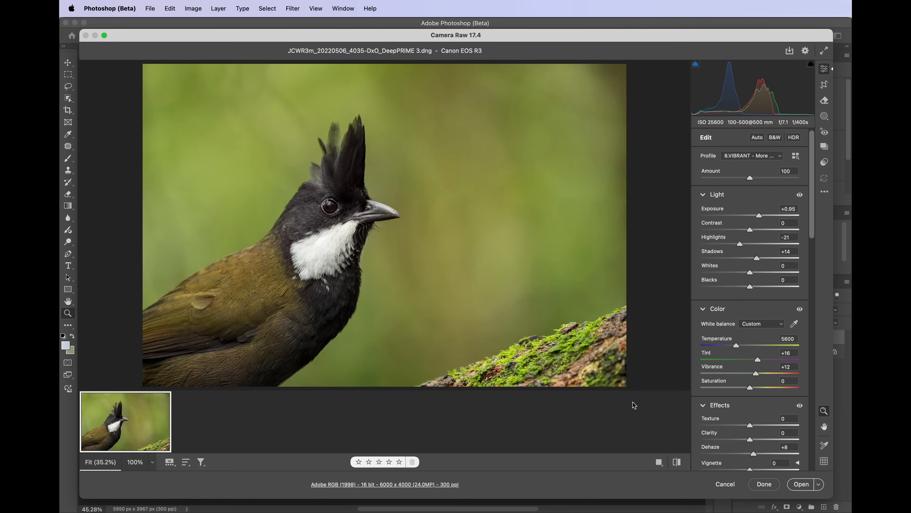
{"action": "left_click", "coordinate": [824, 118]}
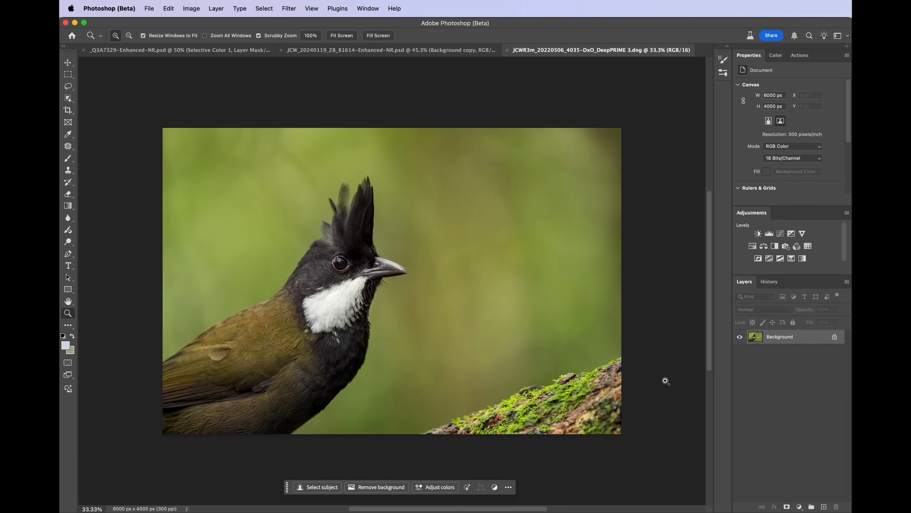
Duplicate the background layer of the crested bird photo and open the masking tools of the Camera Raw Filter on the copy
{"action": "left_click_drag", "start_coordinate": [796, 338], "coordinate": [824, 506]}
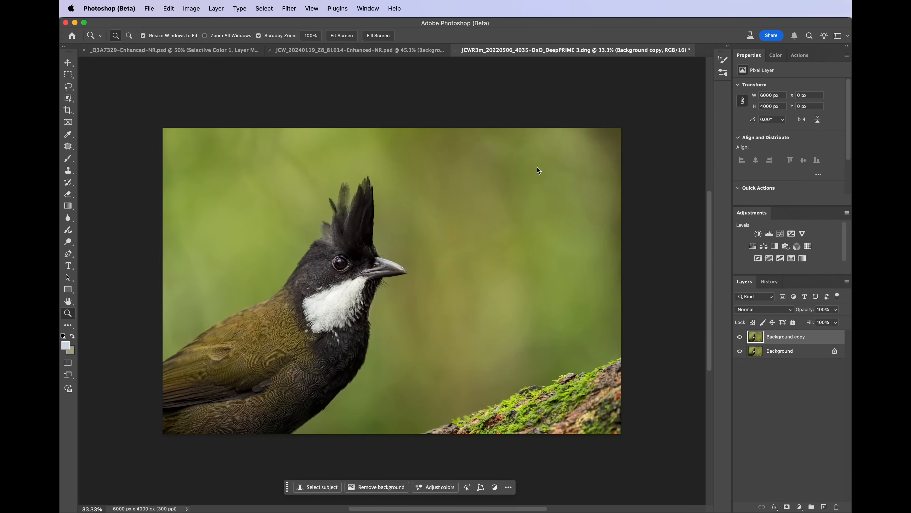
{"action": "left_click", "coordinate": [289, 9]}
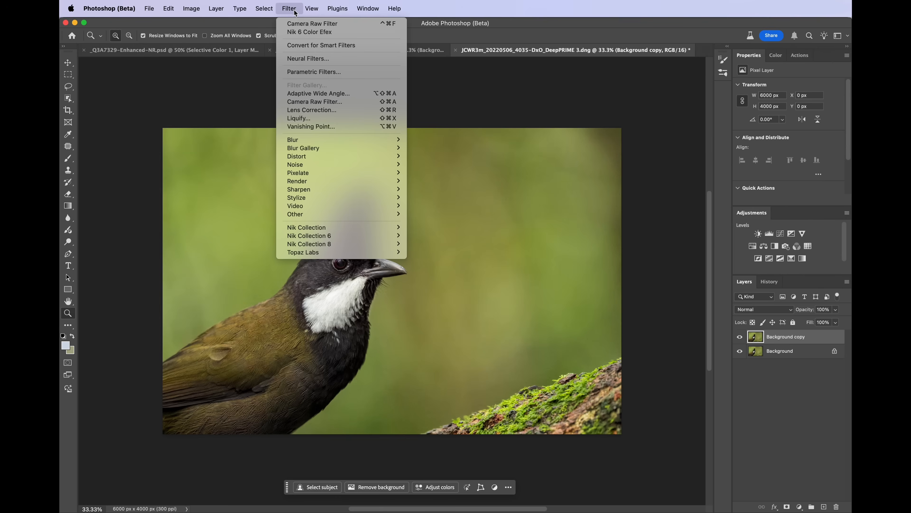
{"action": "left_click", "coordinate": [324, 104]}
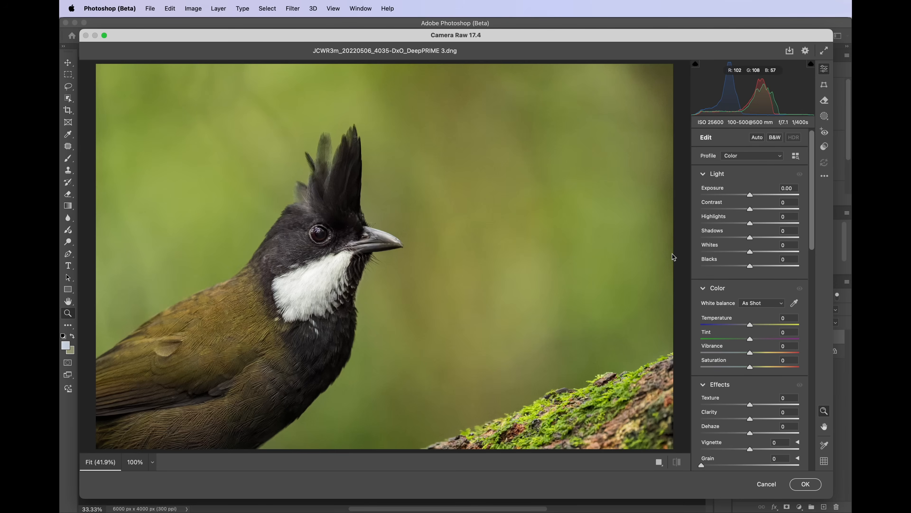
{"action": "left_click", "coordinate": [825, 118]}
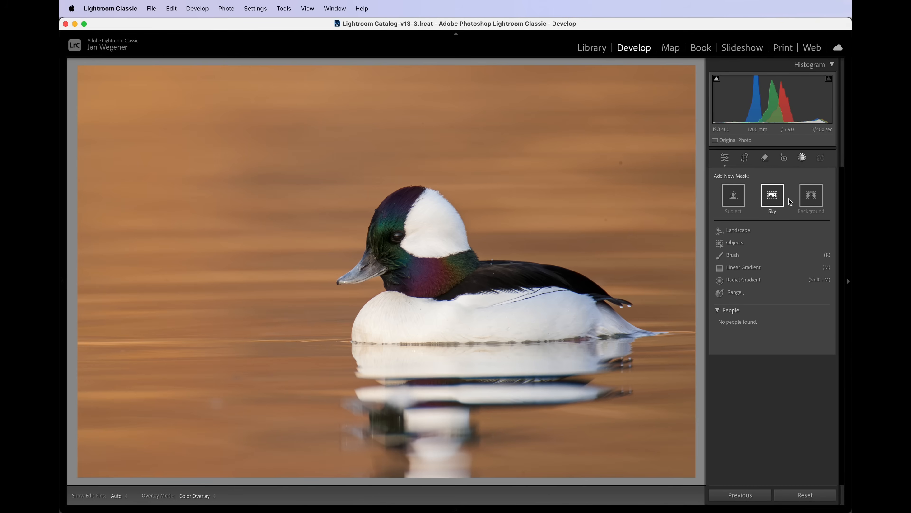
In Lightroom Classic, draw a linear gradient mask from the duck photo's lower edge up to above the duck's head
{"action": "left_click", "coordinate": [742, 269]}
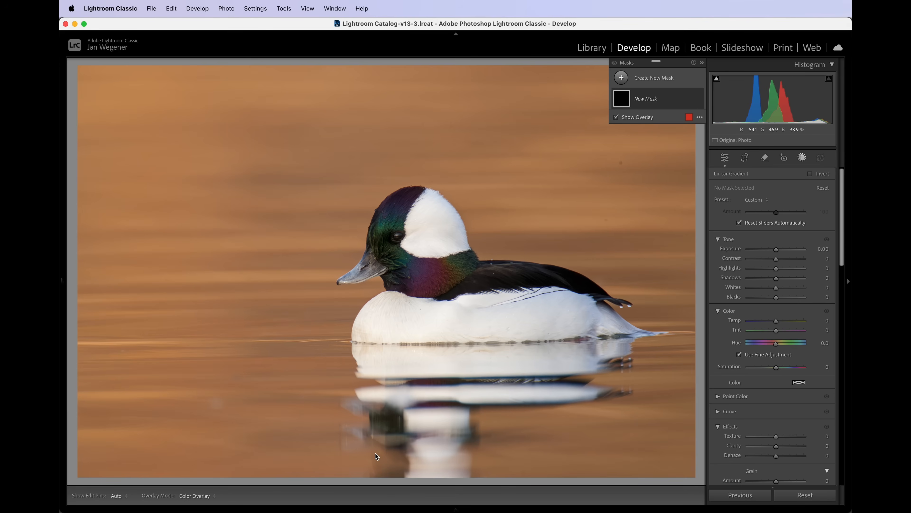
{"action": "left_click_drag", "start_coordinate": [377, 456], "coordinate": [374, 426]}
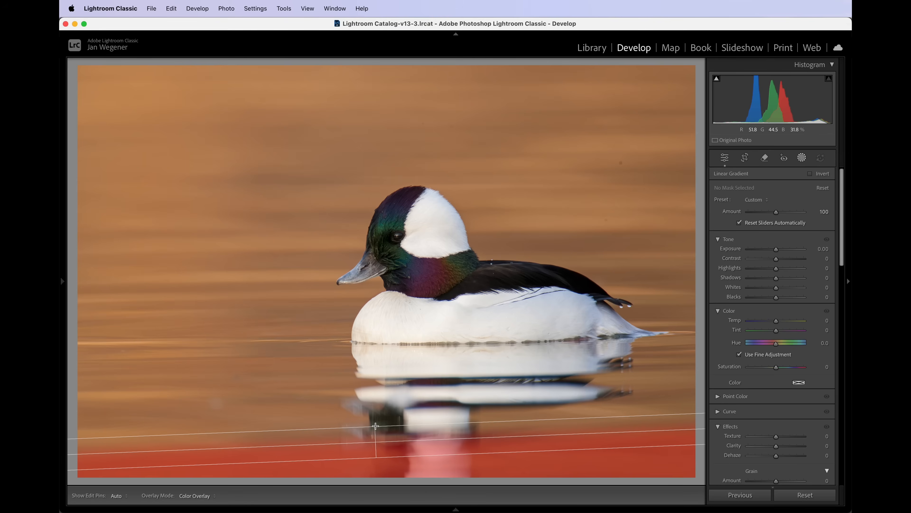
{"action": "left_click_drag", "start_coordinate": [375, 426], "coordinate": [376, 138]}
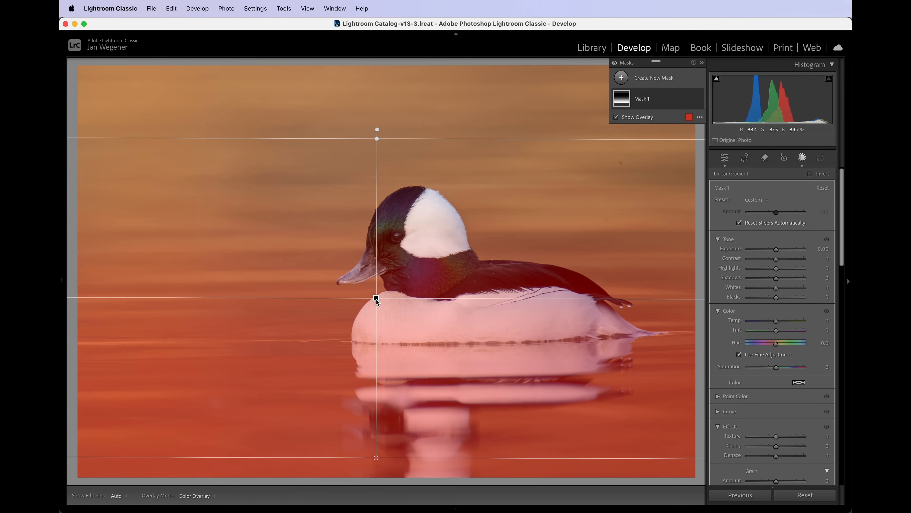
Move and rotate the linear gradient so it covers the photo's lower half, and lower the mask's exposure
{"action": "left_click_drag", "start_coordinate": [377, 298], "coordinate": [376, 354]}
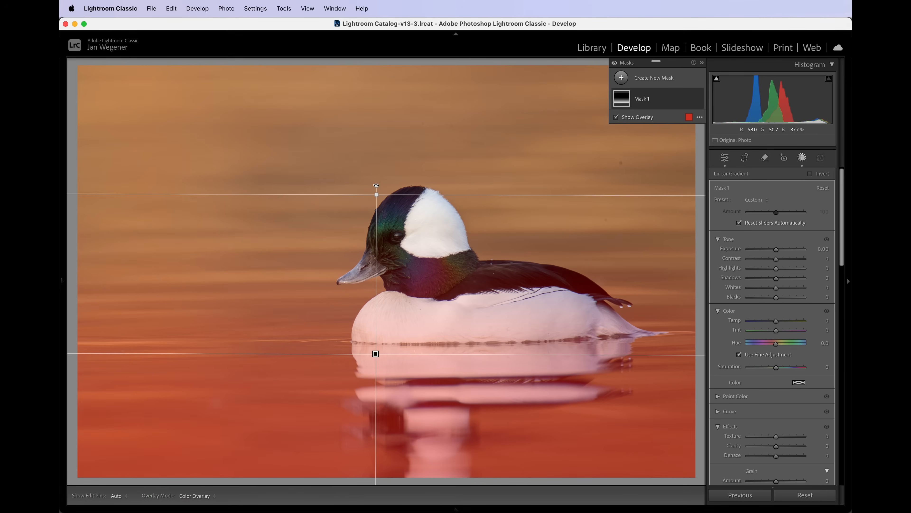
{"action": "left_click_drag", "start_coordinate": [377, 185], "coordinate": [379, 389]}
{"action": "left_click_drag", "start_coordinate": [377, 352], "coordinate": [363, 143]}
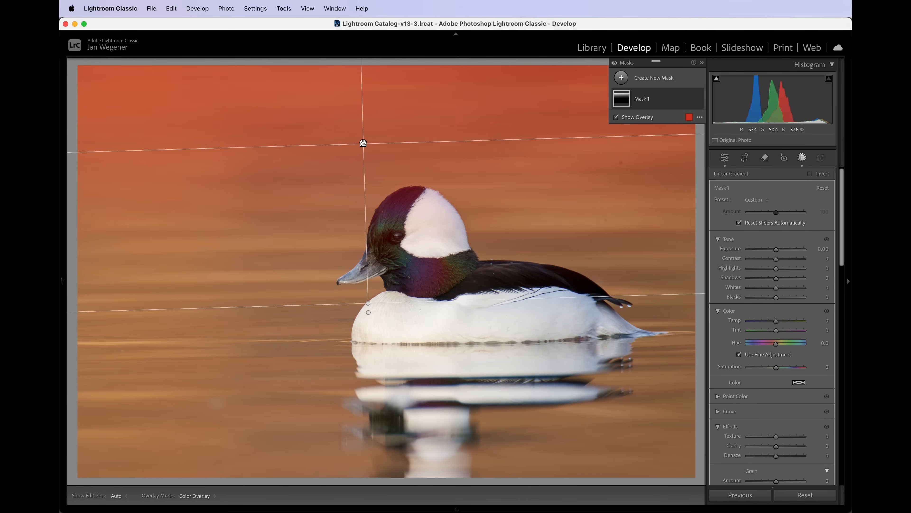
{"action": "left_click_drag", "start_coordinate": [368, 313], "coordinate": [383, 380]}
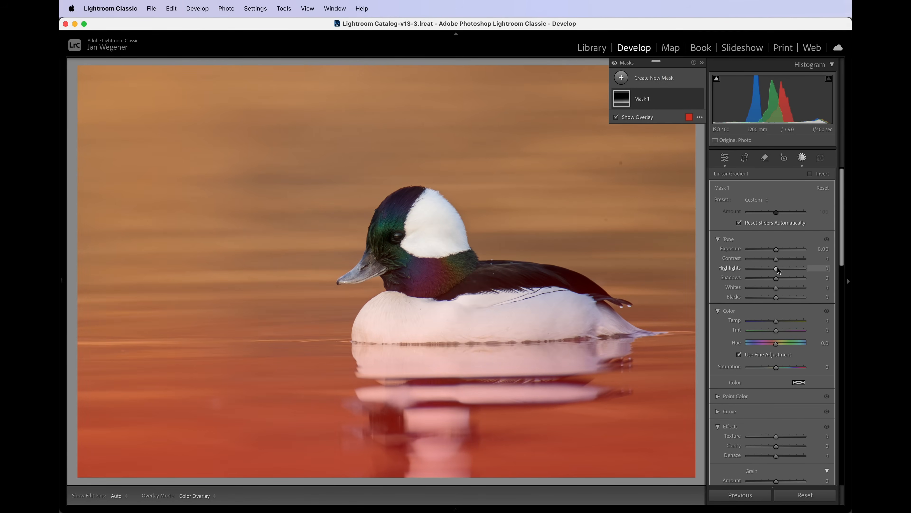
{"action": "left_click_drag", "start_coordinate": [778, 249], "coordinate": [768, 253]}
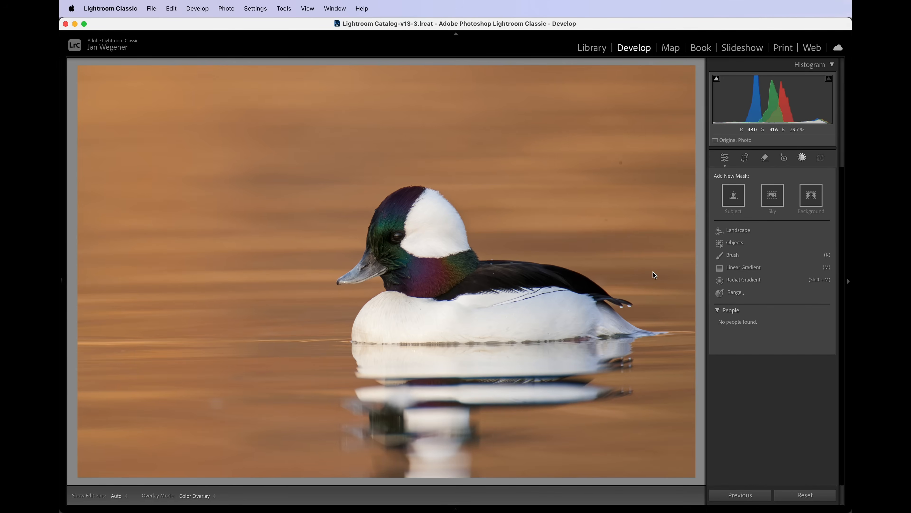
Draw a radial gradient mask beside the duck's head and move it down over the bill and chest
{"action": "left_click", "coordinate": [747, 282]}
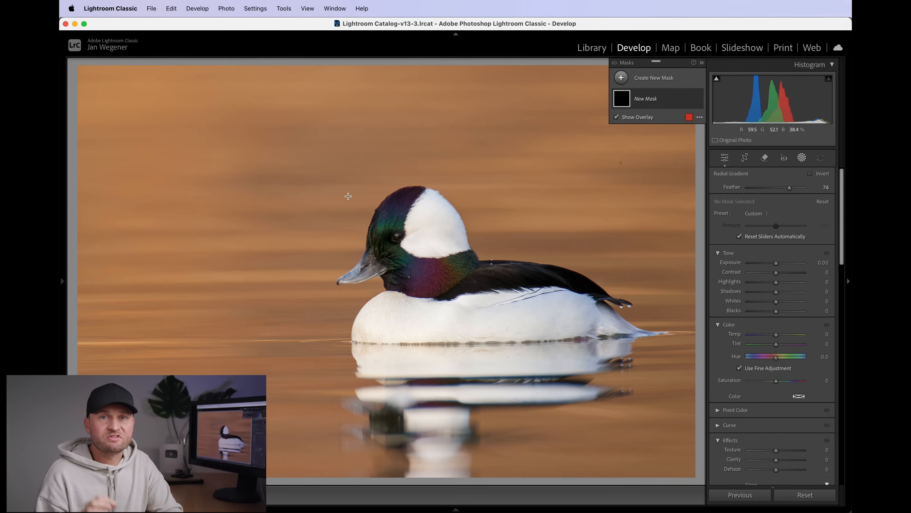
{"action": "left_click_drag", "start_coordinate": [346, 195], "coordinate": [448, 273]}
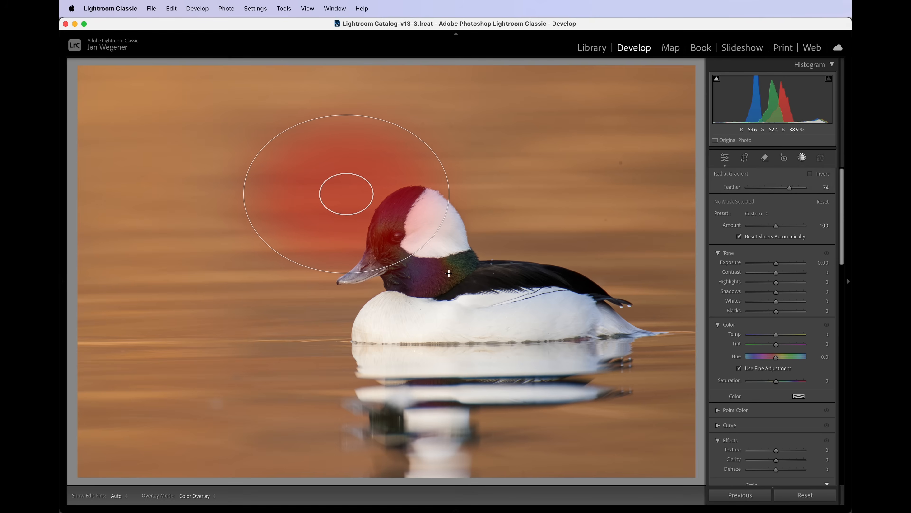
{"action": "left_click_drag", "start_coordinate": [448, 270], "coordinate": [470, 306]}
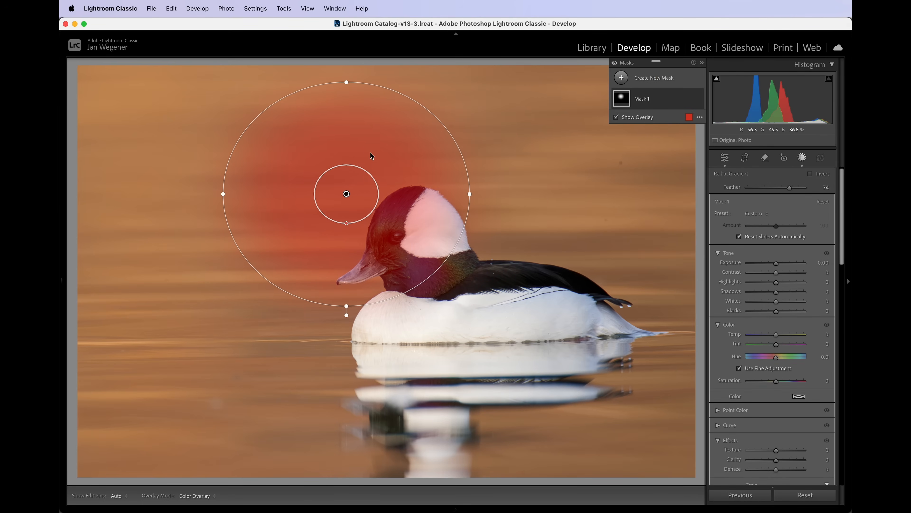
{"action": "left_click_drag", "start_coordinate": [346, 194], "coordinate": [367, 260]}
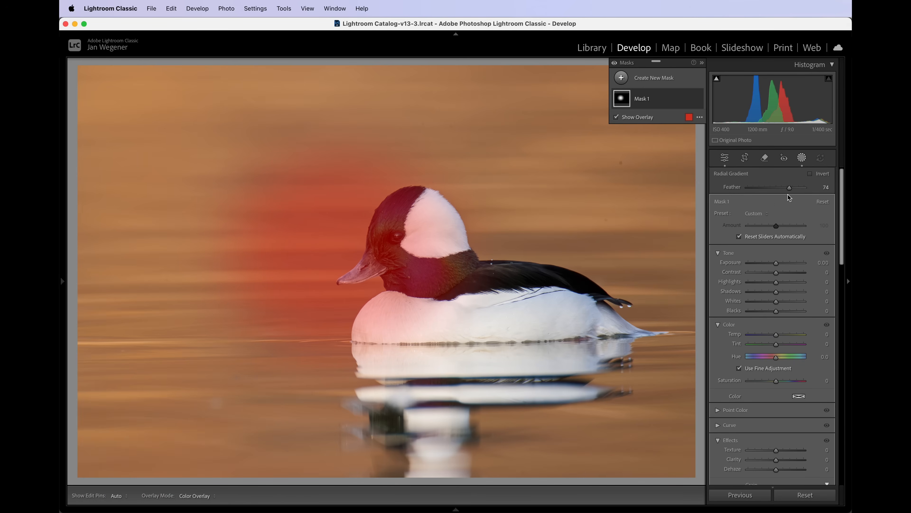
Set the radial gradient's feather to 77 and place it over the water in front of the duck, trying a lower exposure
{"action": "left_click_drag", "start_coordinate": [792, 190], "coordinate": [741, 193]}
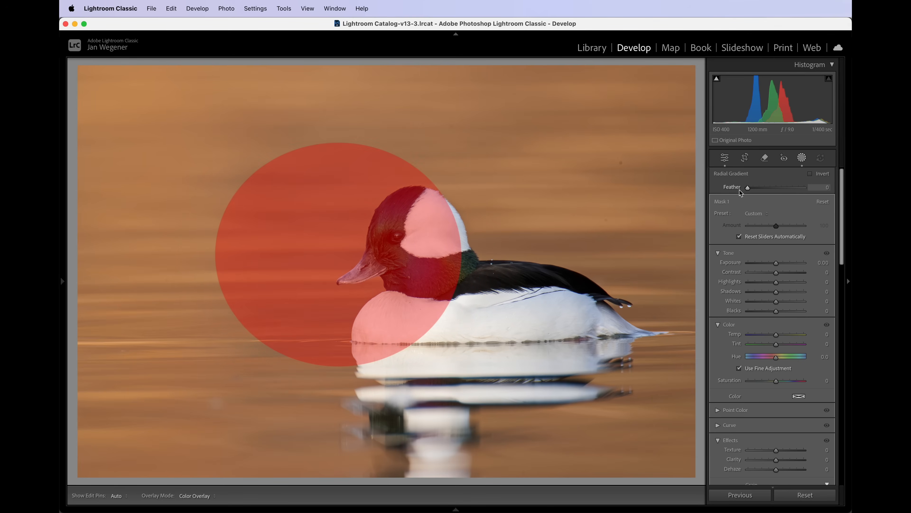
{"action": "left_click_drag", "start_coordinate": [741, 193], "coordinate": [782, 188]}
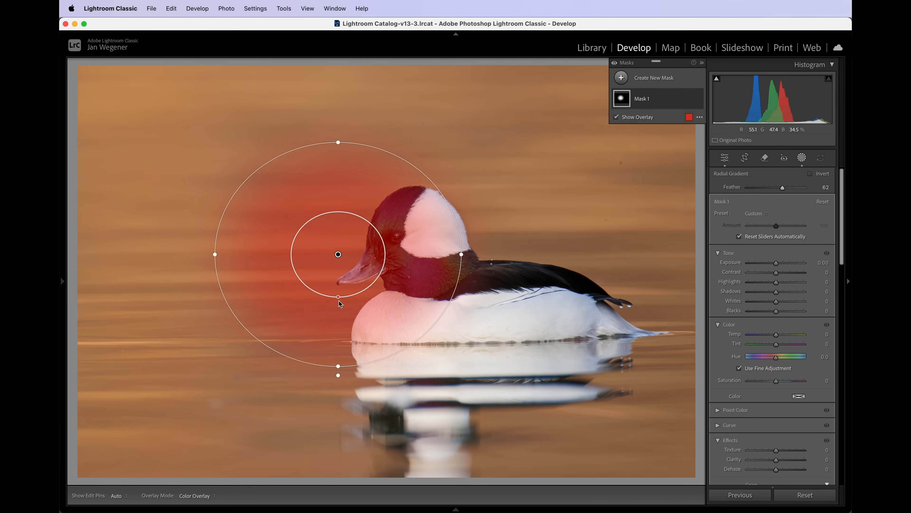
{"action": "left_click_drag", "start_coordinate": [339, 297], "coordinate": [298, 255]}
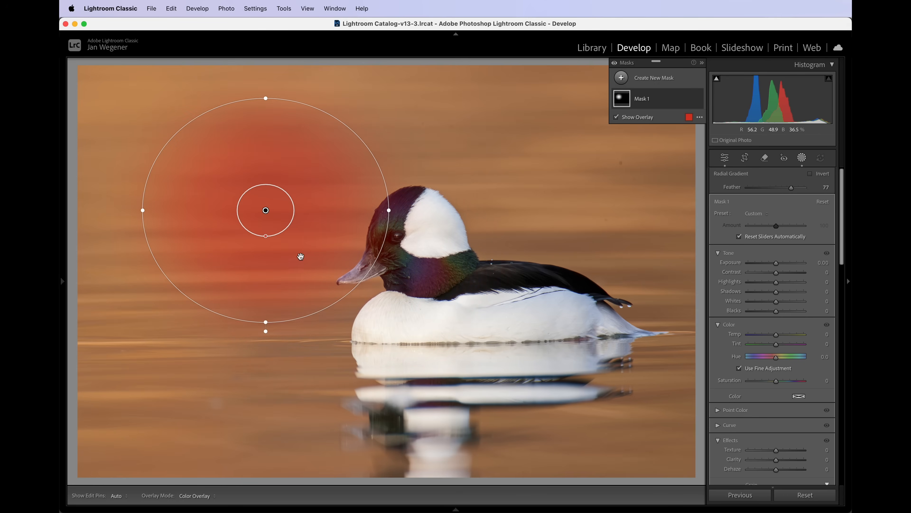
{"action": "left_click_drag", "start_coordinate": [778, 265], "coordinate": [769, 266]}
Stretch the radial gradient much wider and taller, and move it into the photo's upper-left corner
{"action": "left_click_drag", "start_coordinate": [389, 210], "coordinate": [597, 210]}
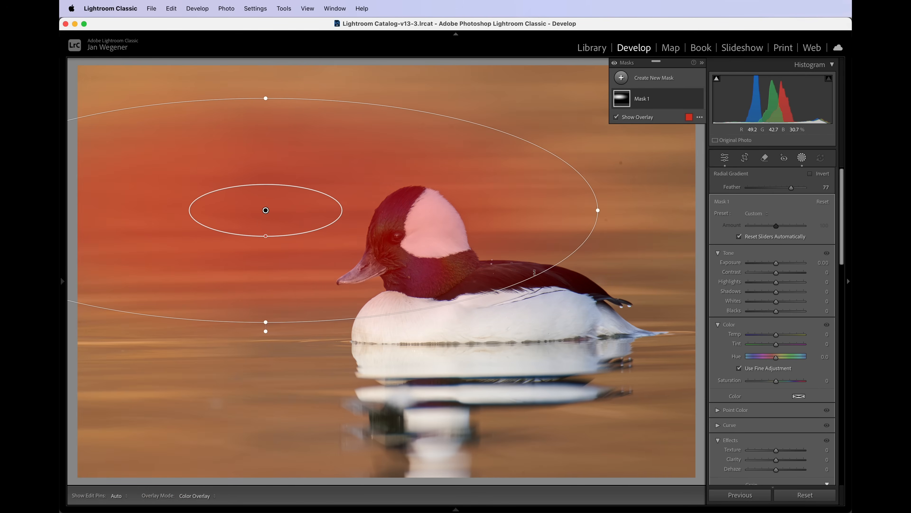
{"action": "left_click_drag", "start_coordinate": [266, 325], "coordinate": [265, 460]}
{"action": "left_click_drag", "start_coordinate": [405, 363], "coordinate": [271, 131]}
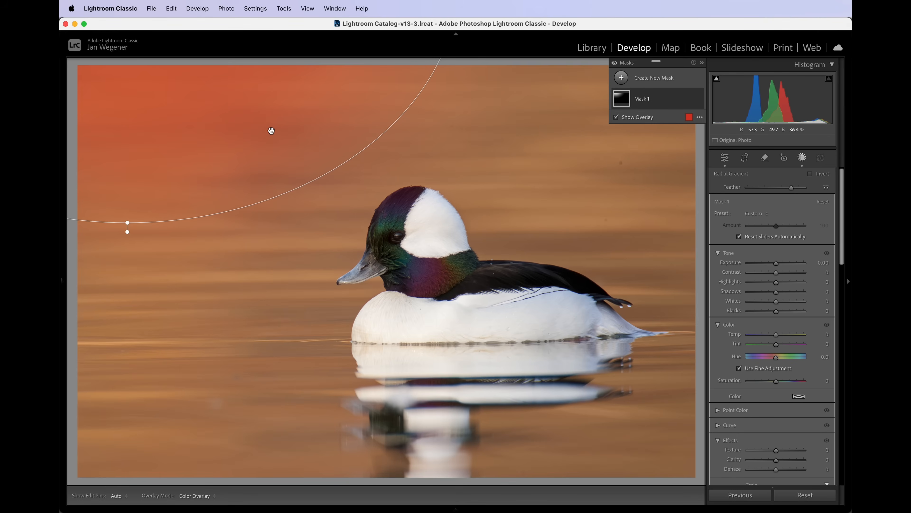
Reposition the enlarged radial gradient with its centre outside the photo, beyond the upper-left corner
{"action": "key", "text": "super+minus"}
{"action": "key", "text": "super+minus"}
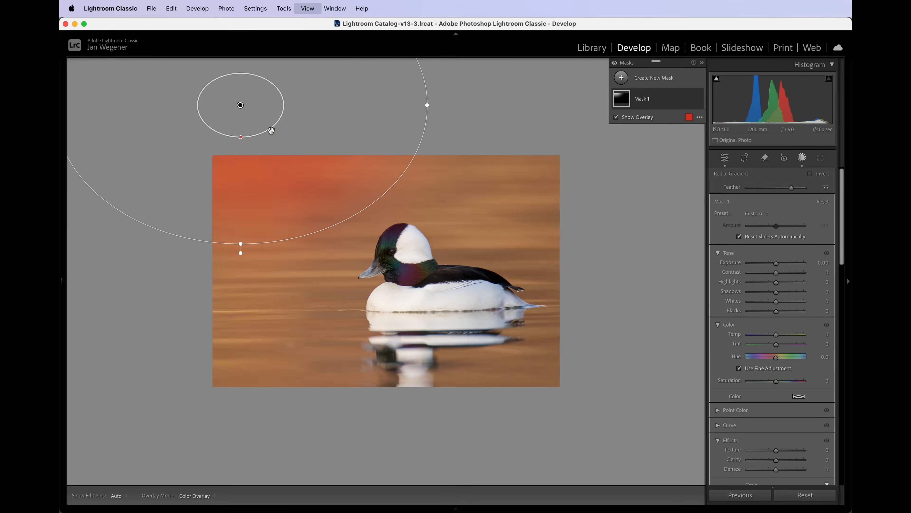
{"action": "key", "text": "super+equal"}
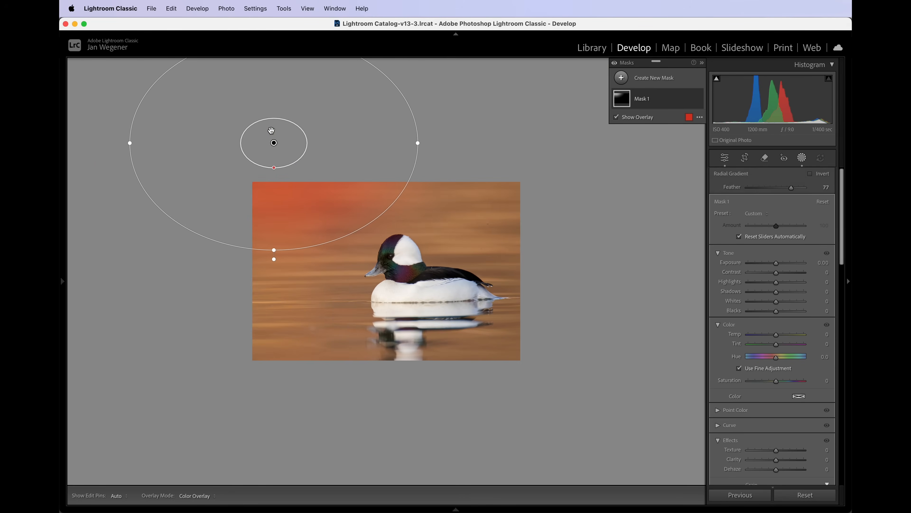
{"action": "mouse_move", "coordinate": [274, 144]}
{"action": "left_mouse_down"}
{"action": "mouse_move", "coordinate": [281, 152]}
{"action": "mouse_move", "coordinate": [249, 175]}
{"action": "mouse_move", "coordinate": [432, 197]}
{"action": "mouse_move", "coordinate": [443, 153]}
{"action": "mouse_move", "coordinate": [263, 156]}
{"action": "left_mouse_up"}
{"action": "key", "text": "super+equal"}
{"action": "key", "text": "super+equal"}
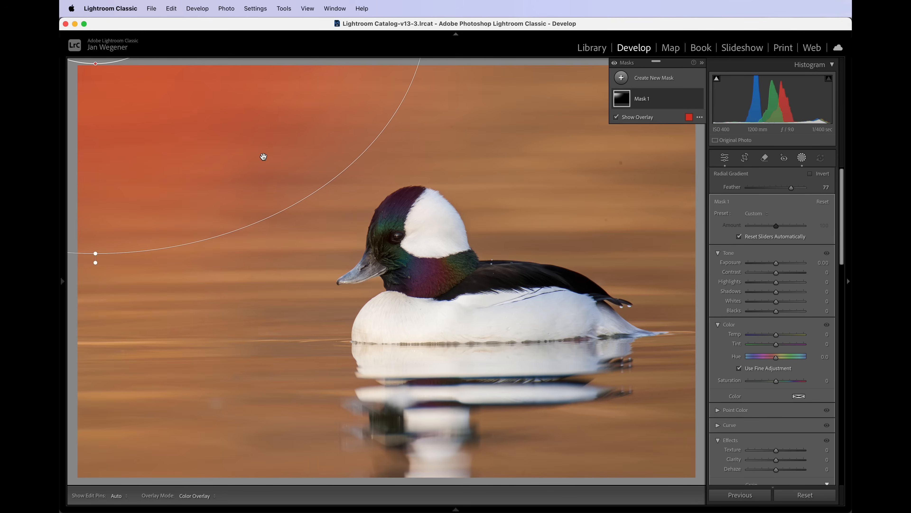
{"action": "key", "text": "super+minus"}
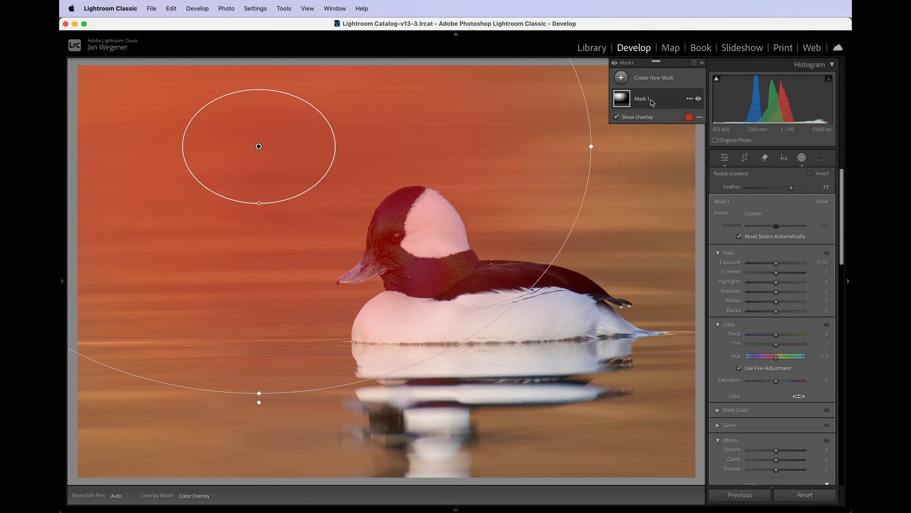
Subtract the duck from the radial gradient mask using subject selection, and raise the mask's exposure to 0.60
{"action": "left_click", "coordinate": [623, 100]}
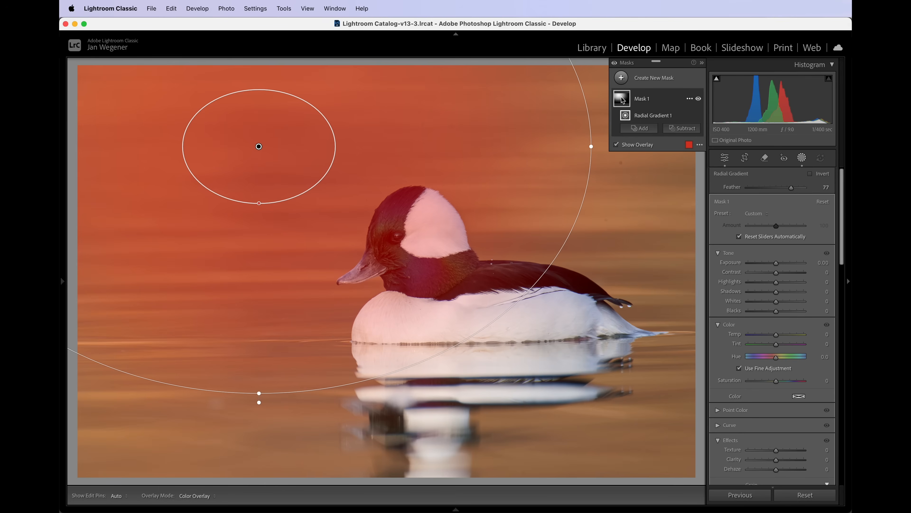
{"action": "left_click", "coordinate": [682, 130]}
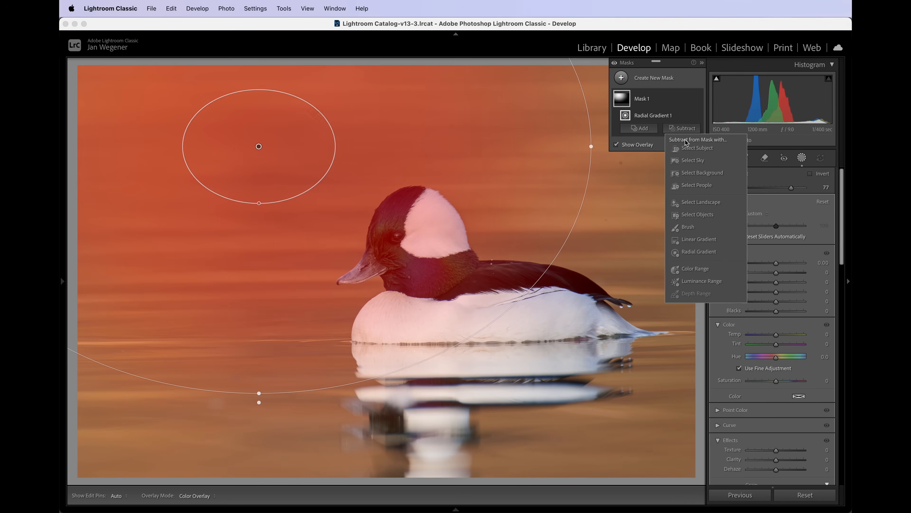
{"action": "left_click", "coordinate": [698, 148]}
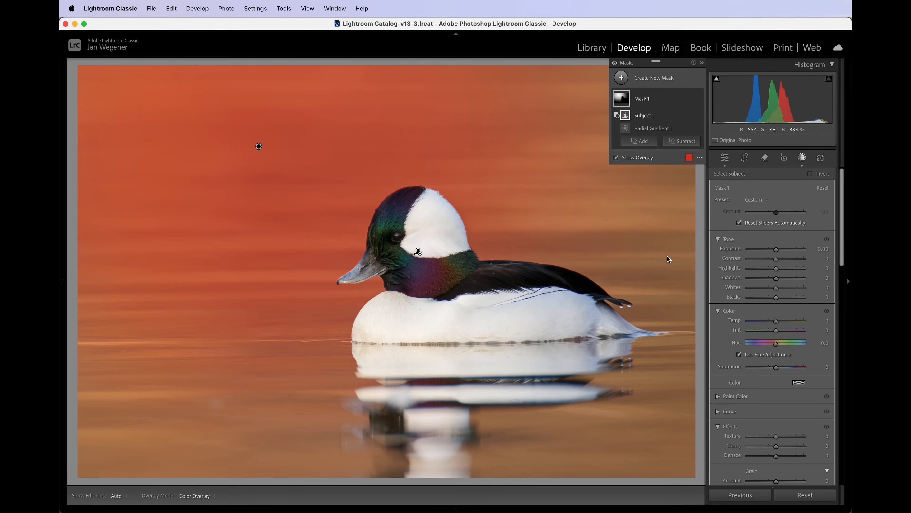
{"action": "mouse_move", "coordinate": [776, 249]}
{"action": "left_mouse_down"}
{"action": "mouse_move", "coordinate": [803, 253]}
{"action": "mouse_move", "coordinate": [749, 251]}
{"action": "mouse_move", "coordinate": [782, 252]}
{"action": "left_mouse_up"}
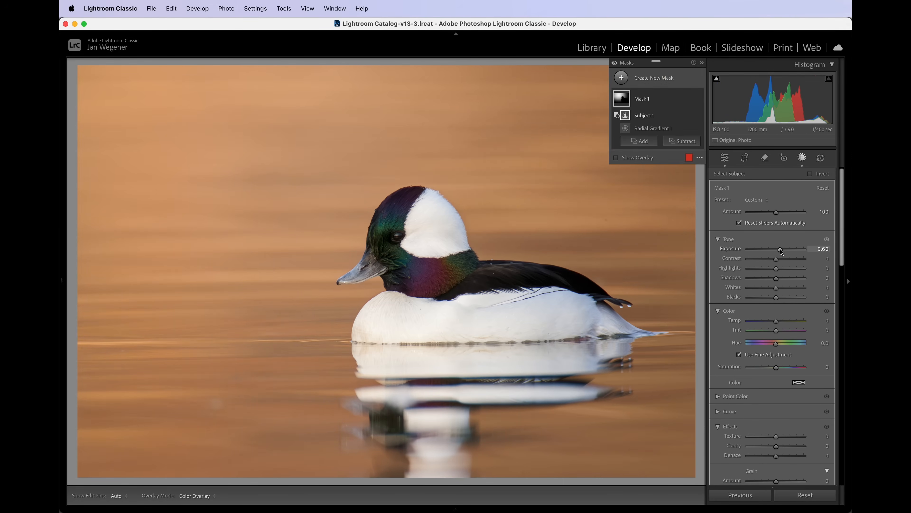
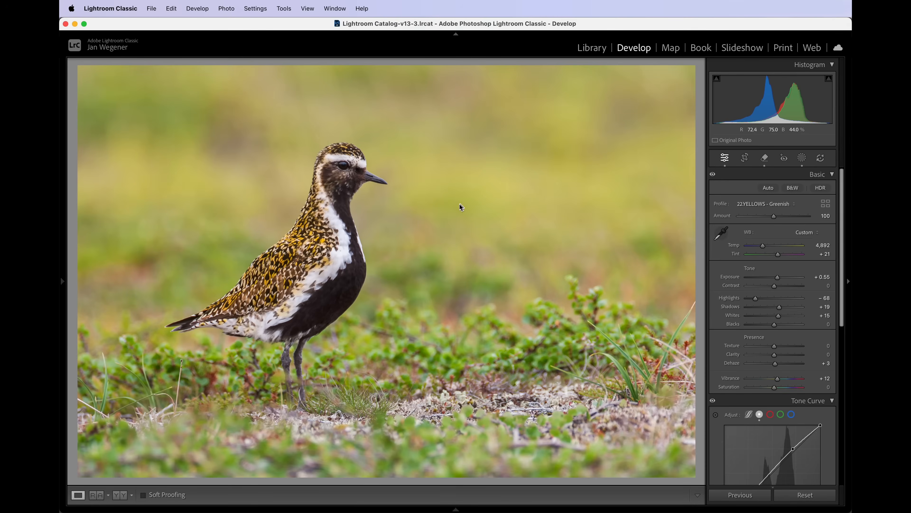
Create a linear gradient mask on the plover photo, rising from the bottom edge over the foreground and fading out near the bird's lower belly
{"action": "left_click", "coordinate": [802, 158]}
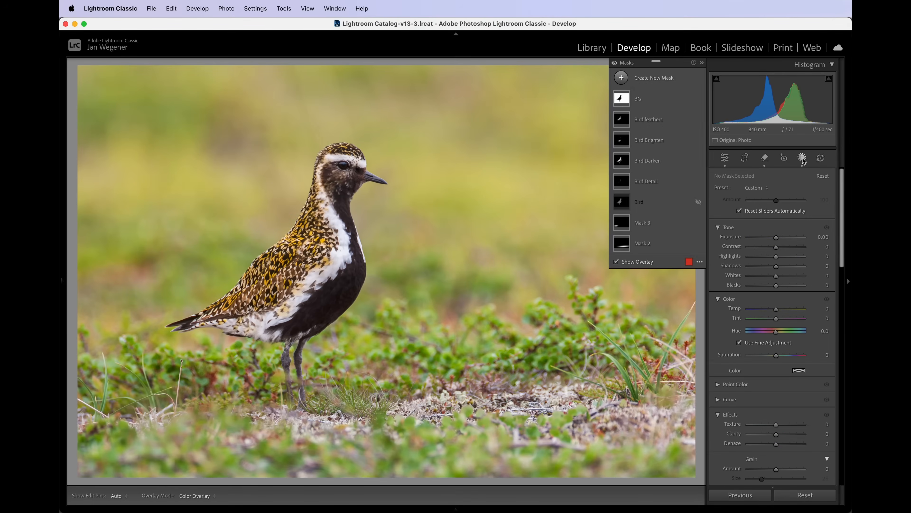
{"action": "mouse_move", "coordinate": [650, 160]}
{"action": "left_click", "coordinate": [621, 78]}
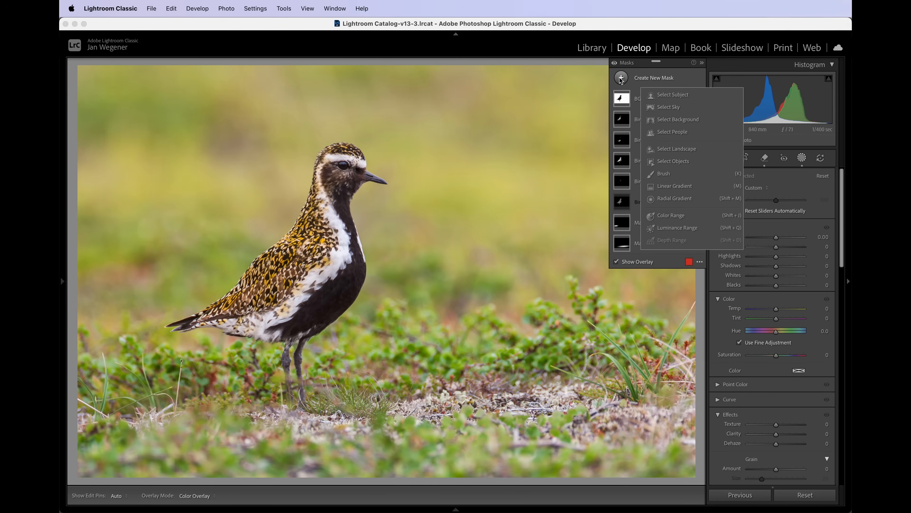
{"action": "left_click", "coordinate": [674, 187]}
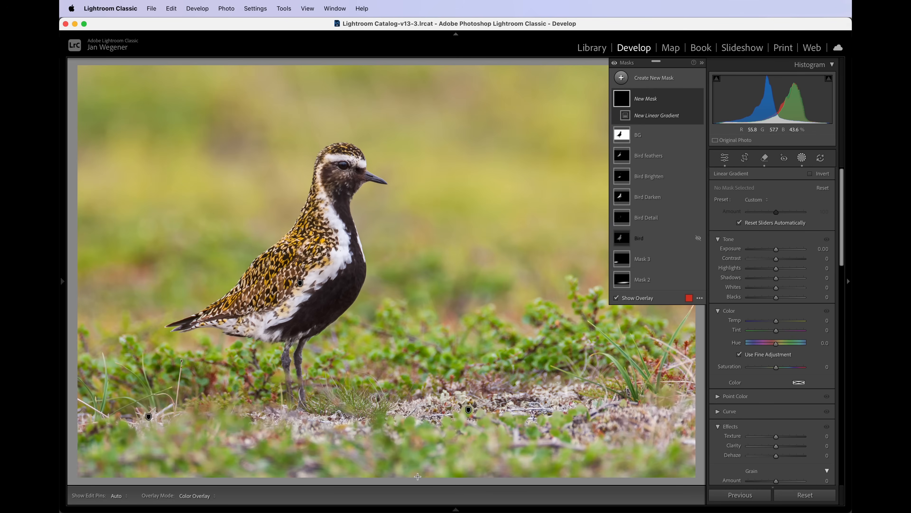
{"action": "left_click_drag", "start_coordinate": [417, 467], "coordinate": [412, 307]}
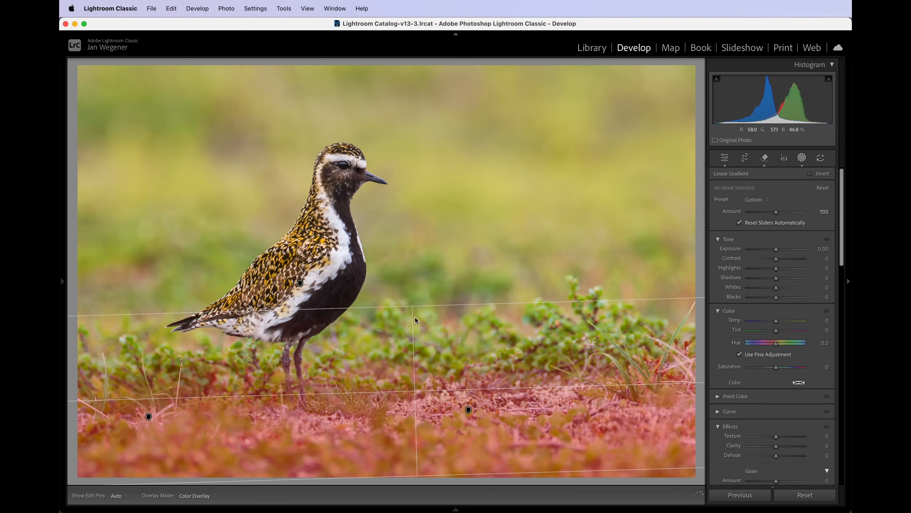
{"action": "left_click_drag", "start_coordinate": [417, 393], "coordinate": [416, 400]}
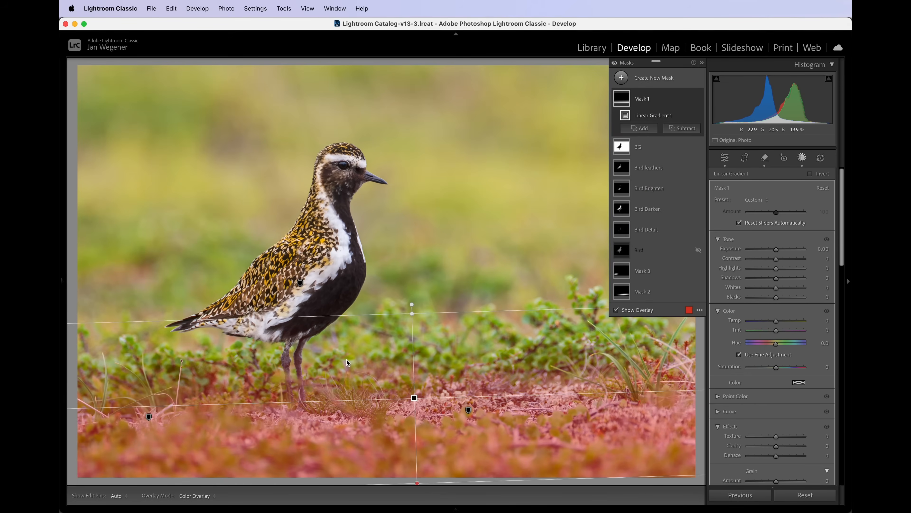
{"action": "left_click_drag", "start_coordinate": [414, 398], "coordinate": [415, 394]}
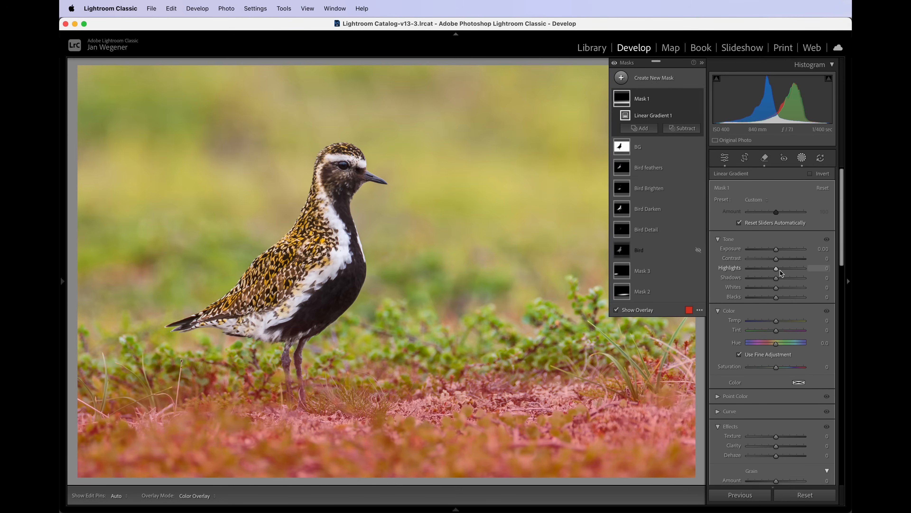
Set the foreground linear gradient's exposure to -0.88 and temperature to 14, and compare the photo with the mask hidden and shown
{"action": "left_click_drag", "start_coordinate": [777, 249], "coordinate": [772, 251]}
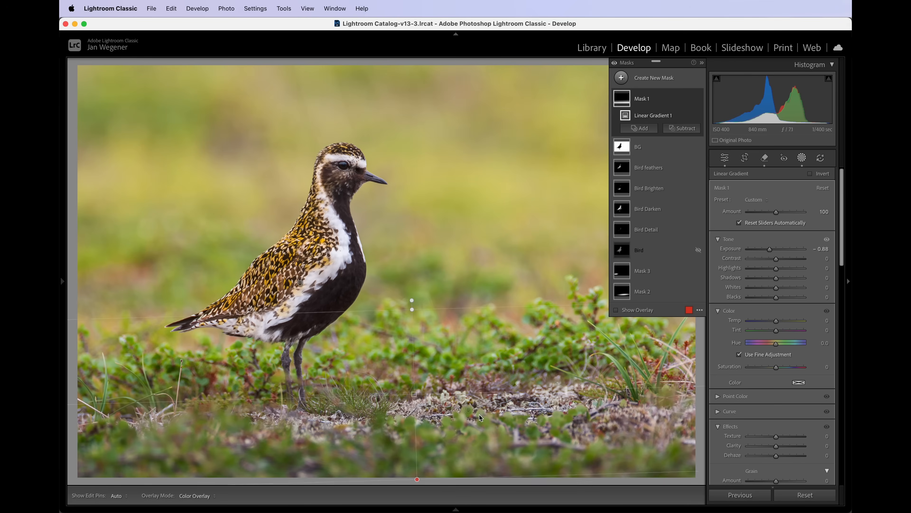
{"action": "left_click_drag", "start_coordinate": [777, 322], "coordinate": [779, 322]}
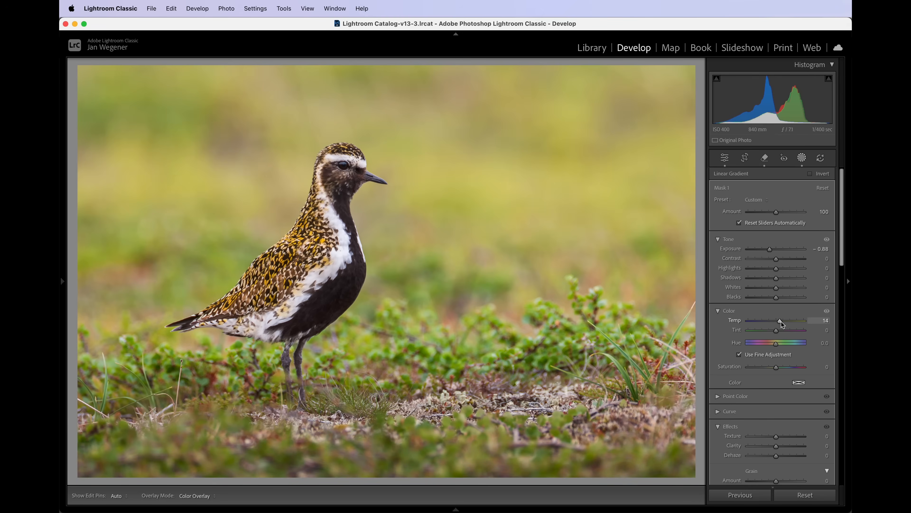
{"action": "left_click_drag", "start_coordinate": [781, 322], "coordinate": [781, 323]}
{"action": "left_click", "coordinate": [698, 98]}
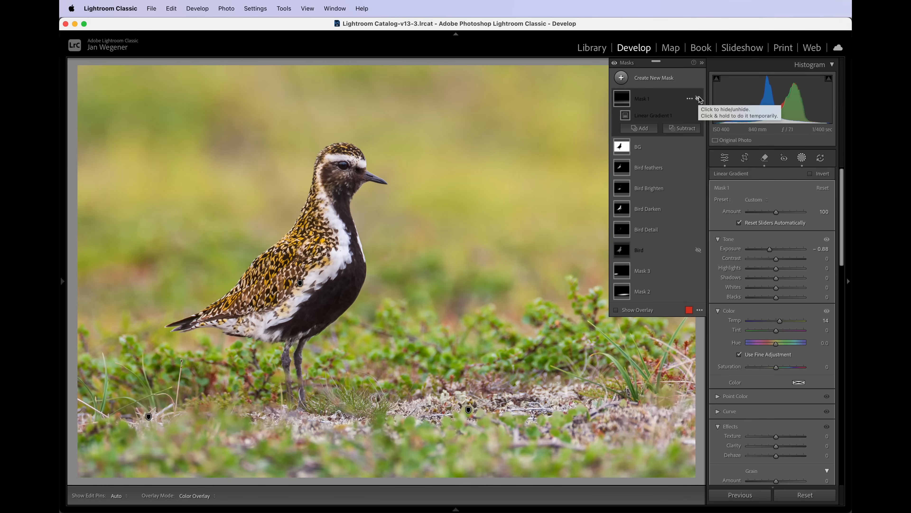
{"action": "left_click", "coordinate": [699, 99]}
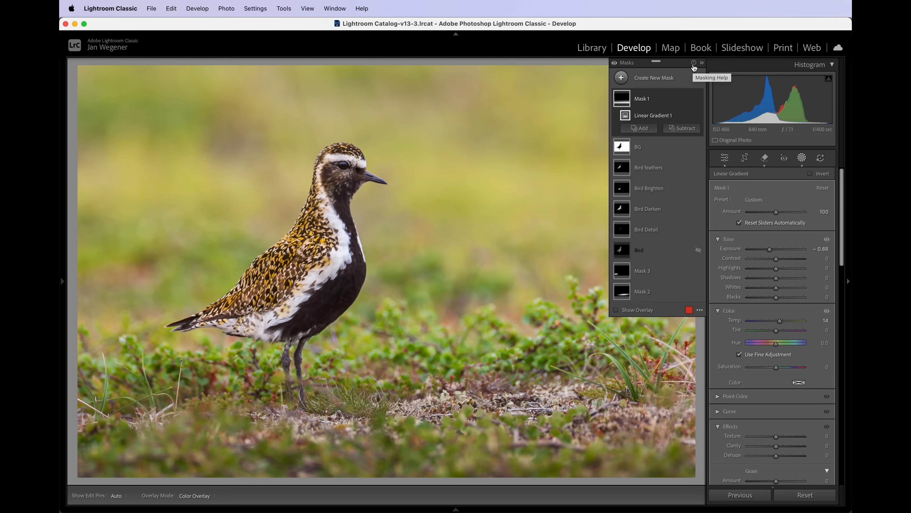
Create a large radial gradient mask over the upper background, tilt it slightly, and shift it toward the photo's upper-left area
{"action": "left_click", "coordinate": [621, 79]}
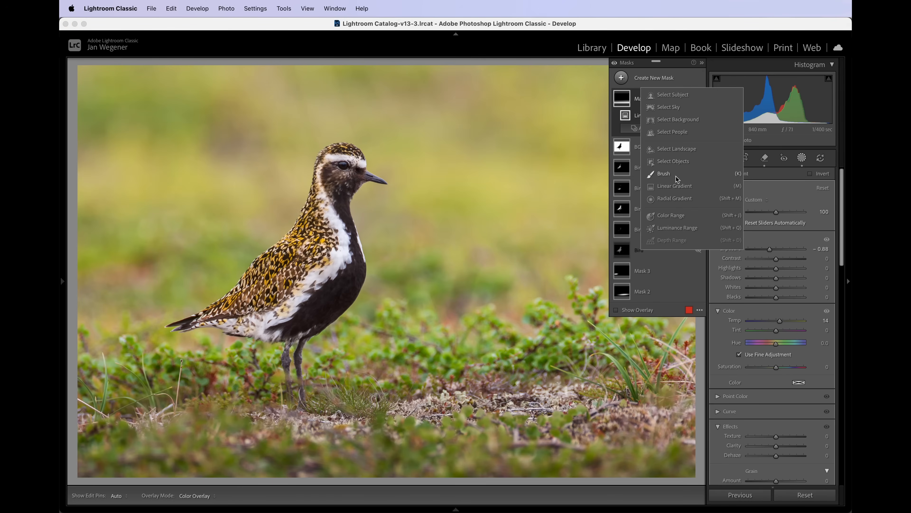
{"action": "left_click", "coordinate": [675, 198]}
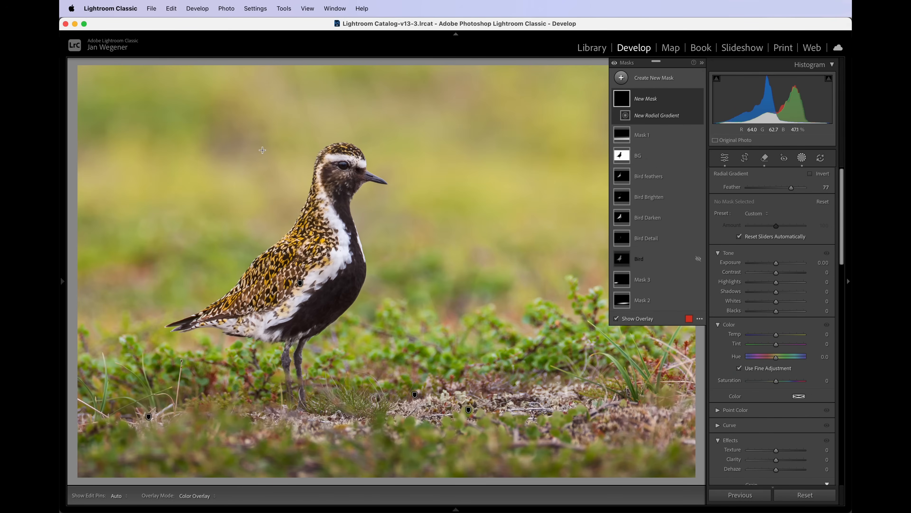
{"action": "left_click_drag", "start_coordinate": [263, 149], "coordinate": [559, 313]}
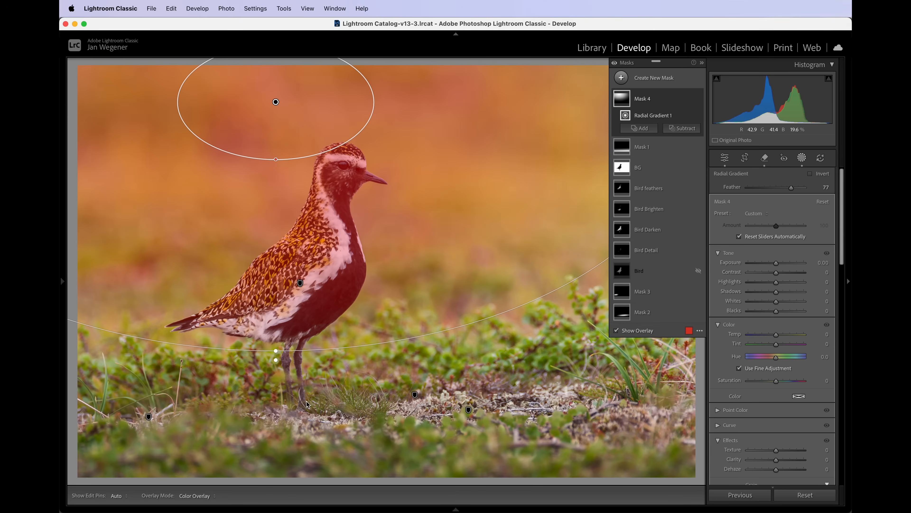
{"action": "left_click_drag", "start_coordinate": [276, 360], "coordinate": [225, 361]}
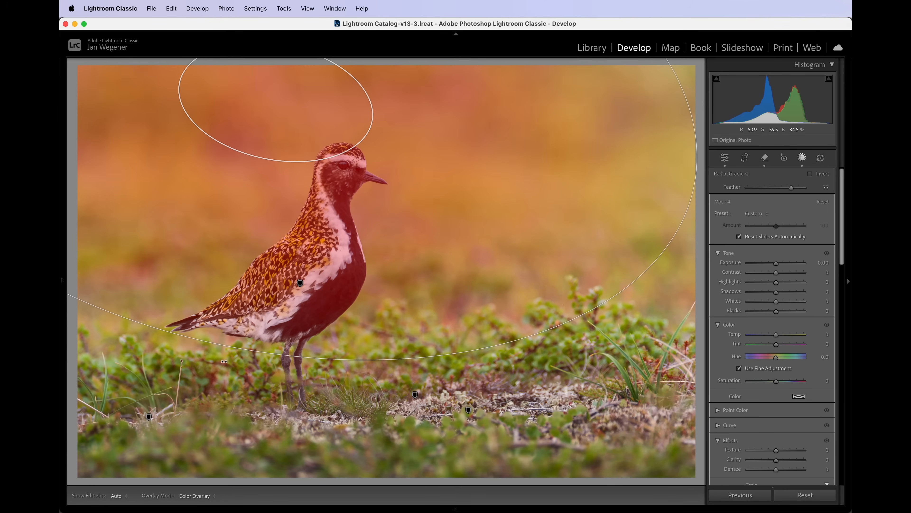
{"action": "left_click_drag", "start_coordinate": [442, 296], "coordinate": [389, 305]}
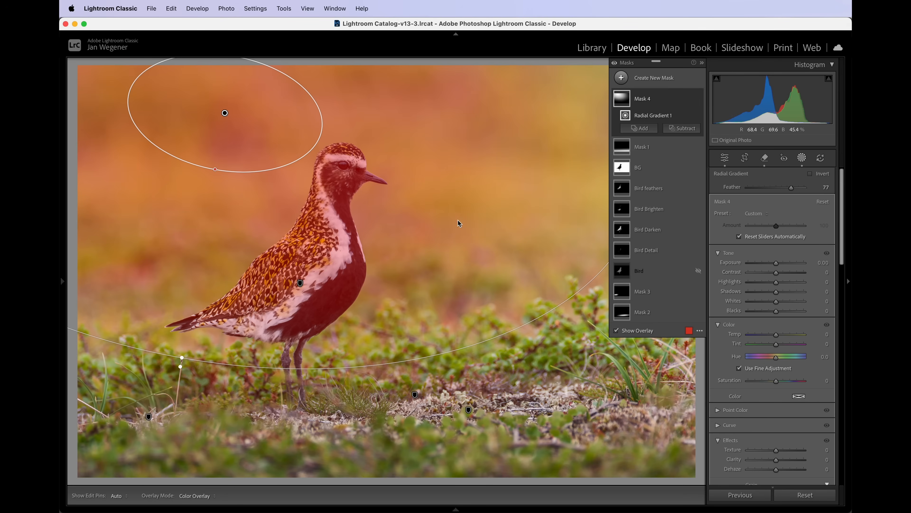
Try an exposure of 1.40 on the radial gradient mask, undo it, and show the mask overlay again
{"action": "left_click_drag", "start_coordinate": [776, 262], "coordinate": [786, 262]}
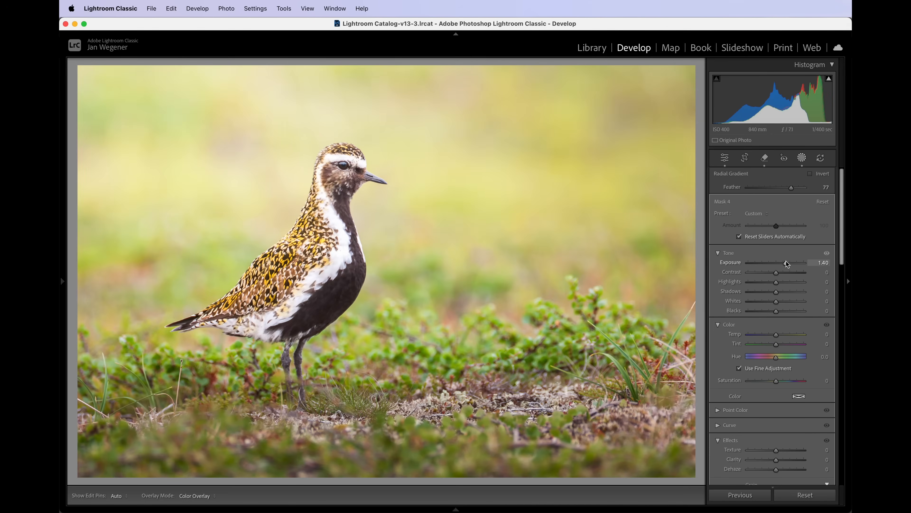
{"action": "key", "text": "cmd+z"}
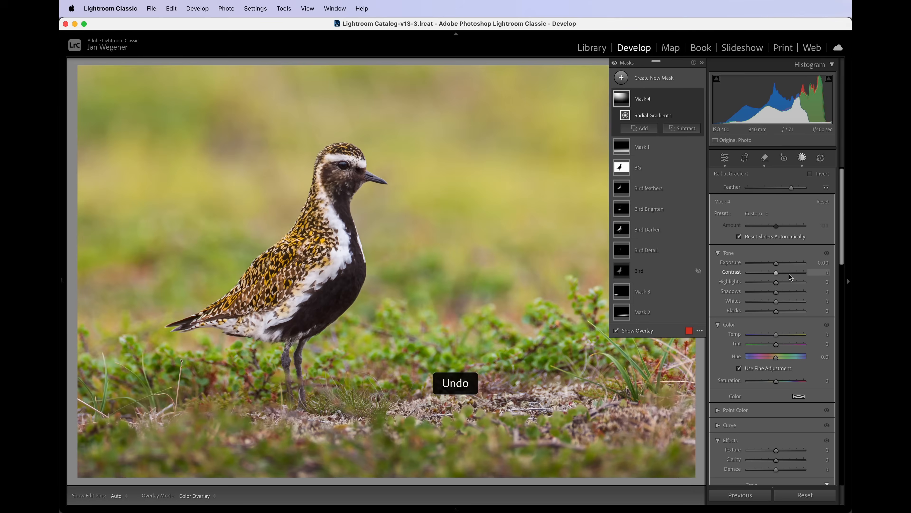
{"action": "key", "text": "o"}
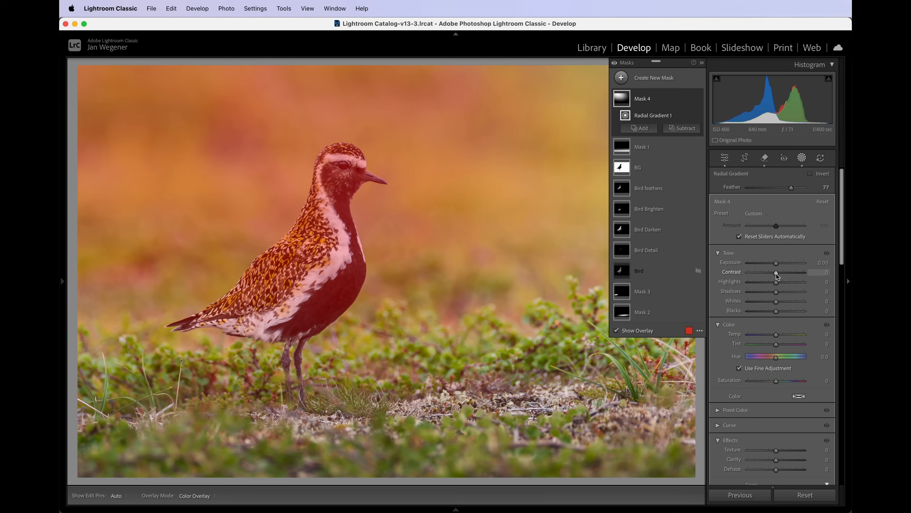
Subtract the plover from the radial gradient mask using subject selection, and set the mask's dehaze to -34
{"action": "left_click", "coordinate": [684, 128]}
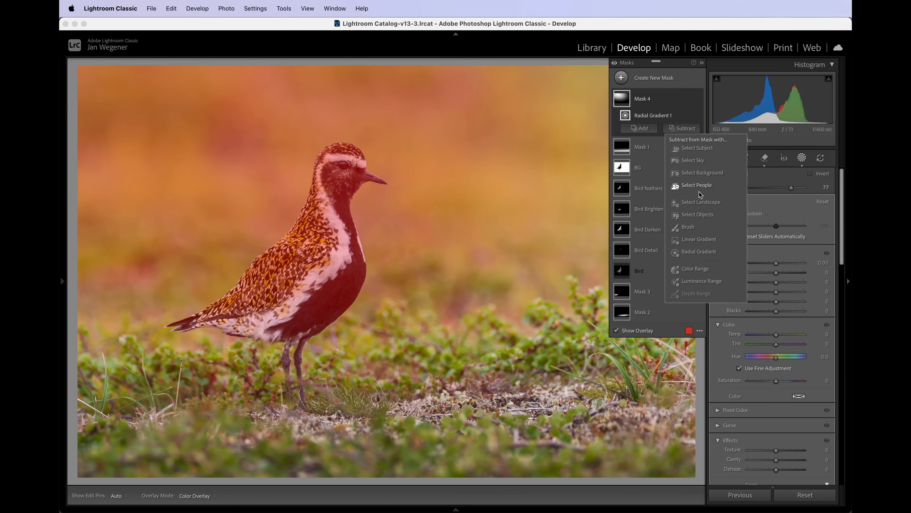
{"action": "left_click", "coordinate": [684, 160]}
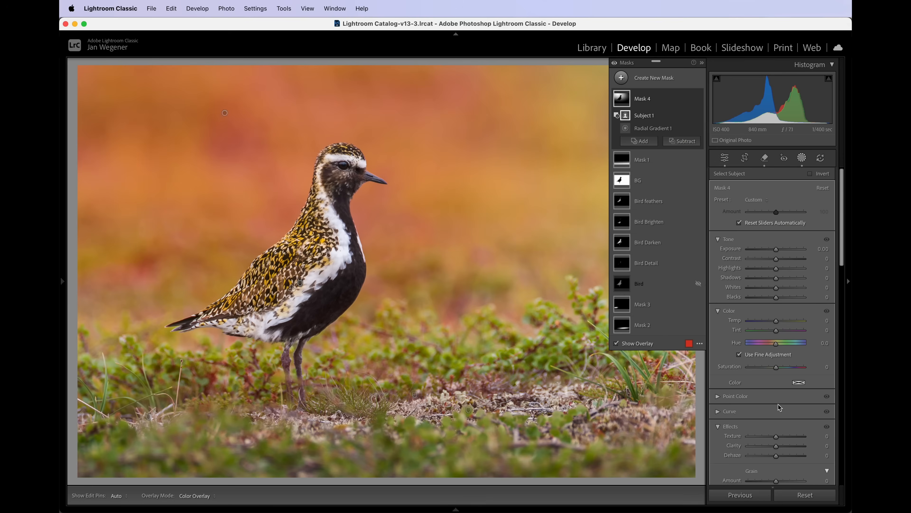
{"action": "scroll", "coordinate": [786, 406], "scroll_direction": "down", "scroll_amount": 2}
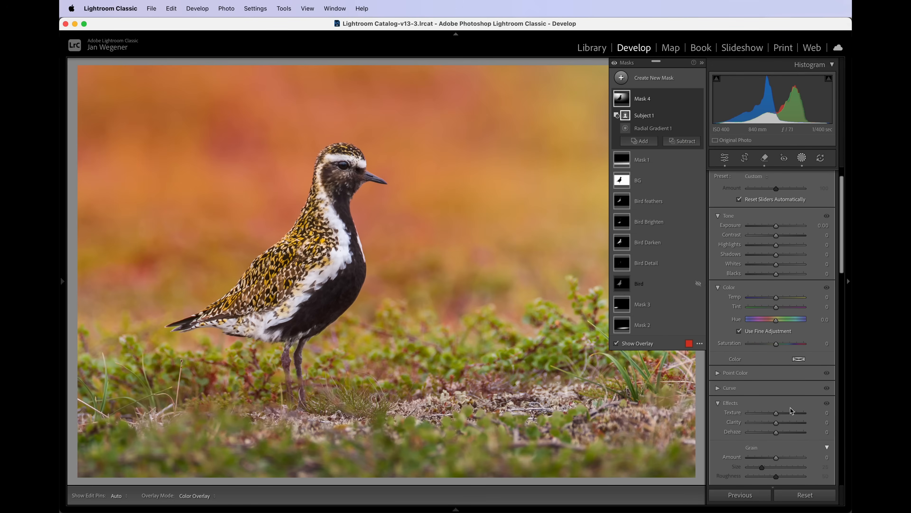
{"action": "key", "text": "shift+w"}
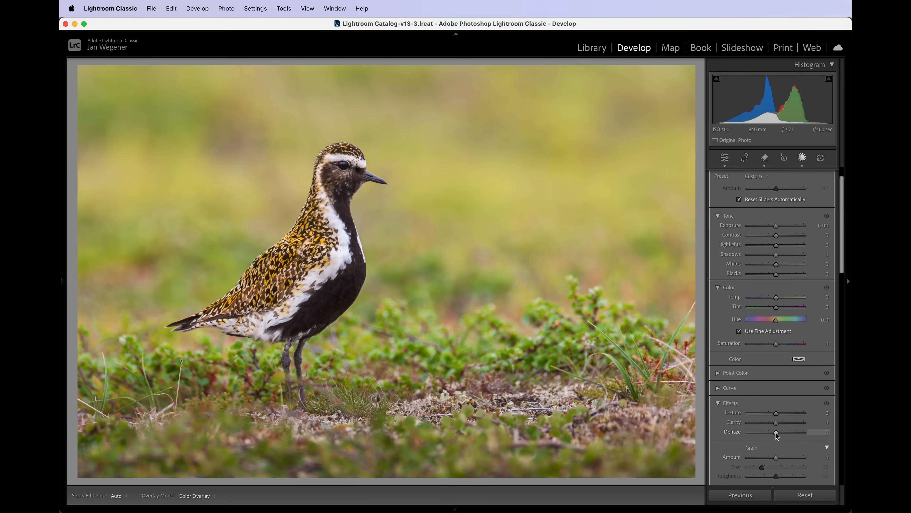
{"action": "left_click_drag", "start_coordinate": [774, 434], "coordinate": [768, 430]}
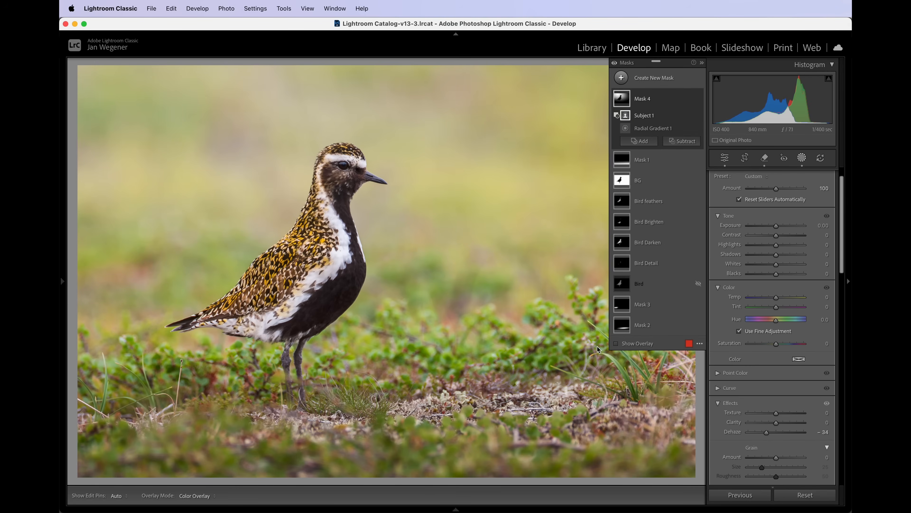
Move the radial gradient's centre further down and left in the background, collapse the mask list, and warm the mask's temperature
{"action": "left_click_drag", "start_coordinate": [225, 114], "coordinate": [175, 147]}
{"action": "left_click", "coordinate": [702, 63]}
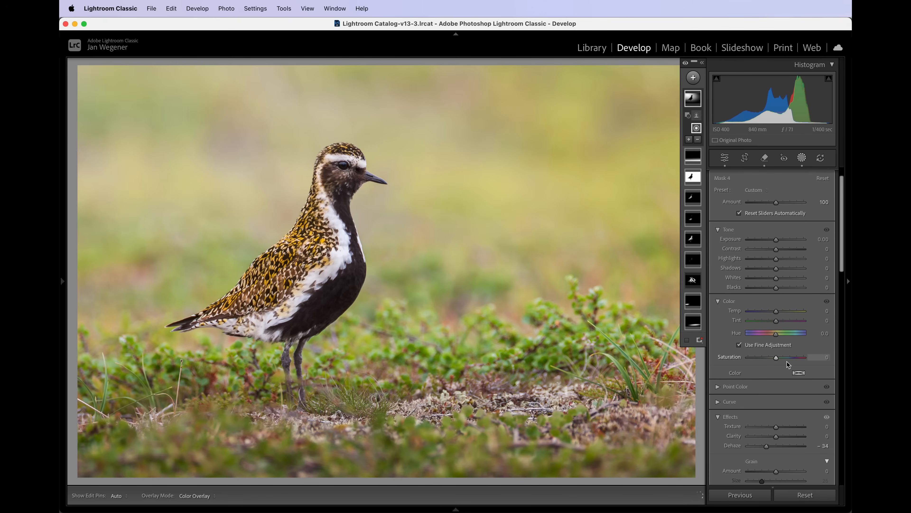
{"action": "left_click_drag", "start_coordinate": [777, 311], "coordinate": [782, 312]}
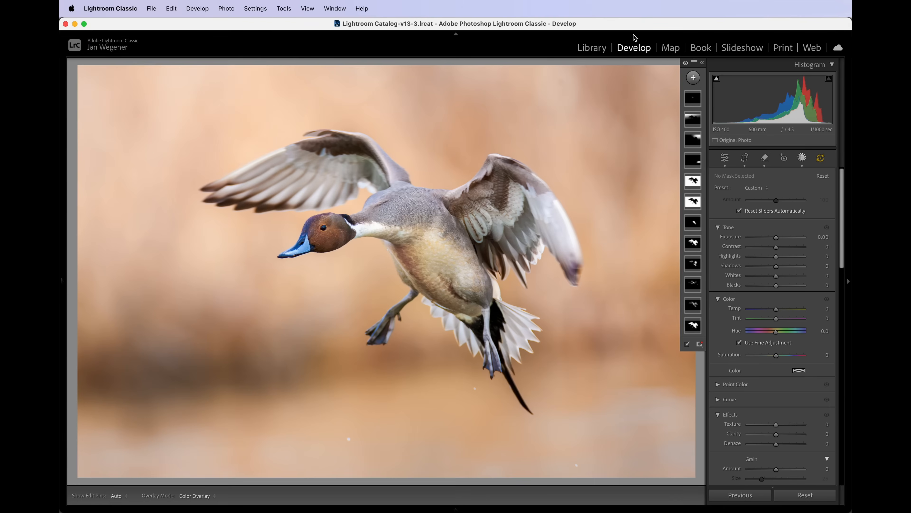
Add a wide, slightly tilted radial gradient mask over the dark background patch in the flying duck photo's lower-left area
{"action": "left_click", "coordinate": [702, 63]}
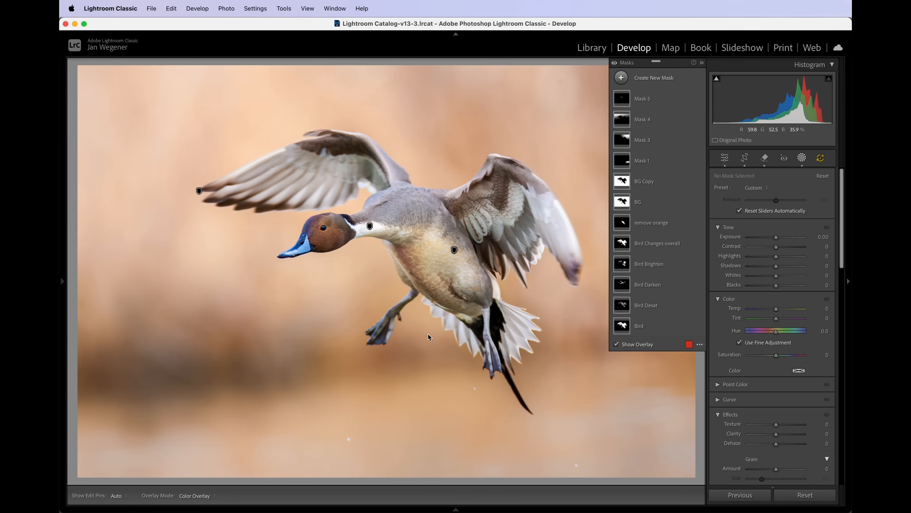
{"action": "left_click", "coordinate": [620, 80]}
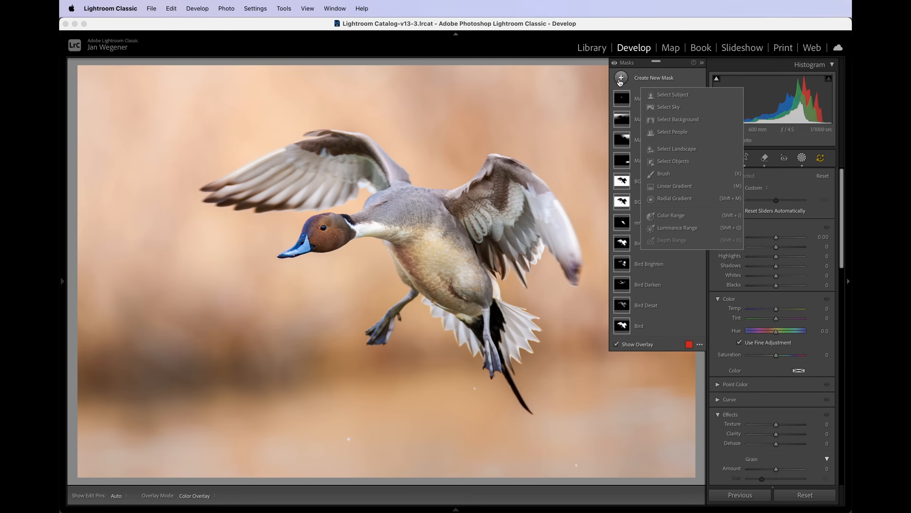
{"action": "left_click", "coordinate": [681, 202]}
{"action": "left_click_drag", "start_coordinate": [167, 363], "coordinate": [316, 422]}
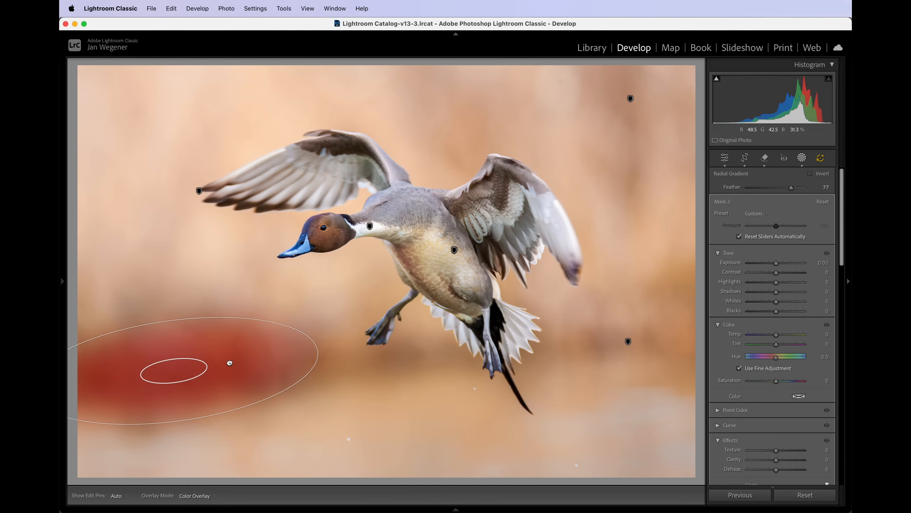
Set the radial gradient's dehaze to -24 and temperature to 17, and compare the photo with the mask hidden and shown
{"action": "scroll", "coordinate": [766, 398], "scroll_direction": "down", "scroll_amount": 2}
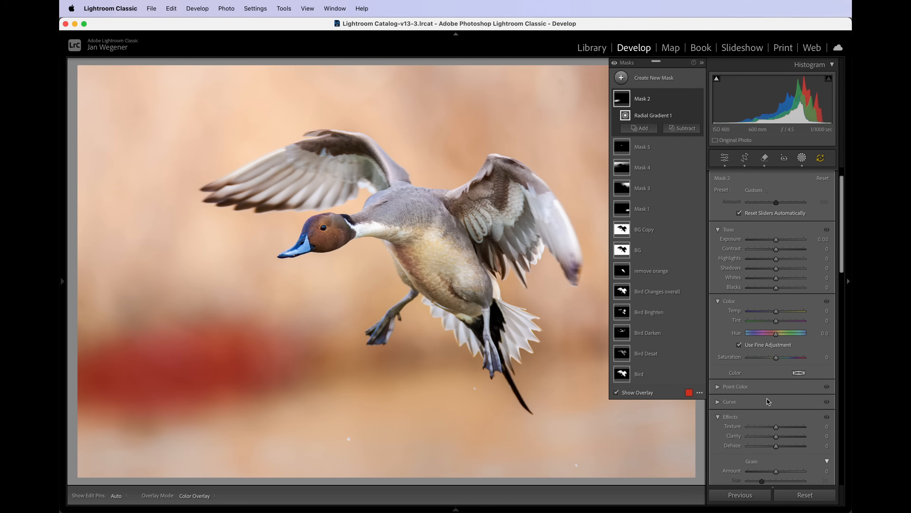
{"action": "left_click_drag", "start_coordinate": [776, 445], "coordinate": [769, 447]}
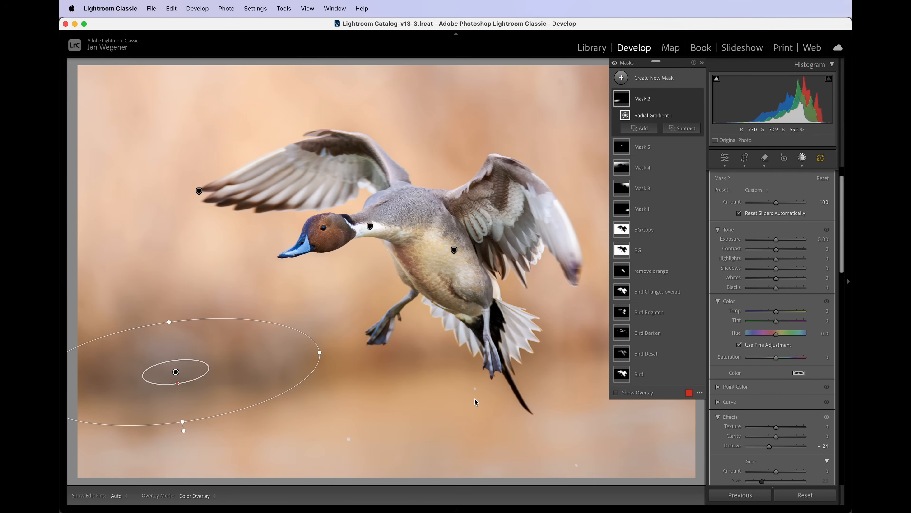
{"action": "left_click_drag", "start_coordinate": [776, 311], "coordinate": [778, 315]}
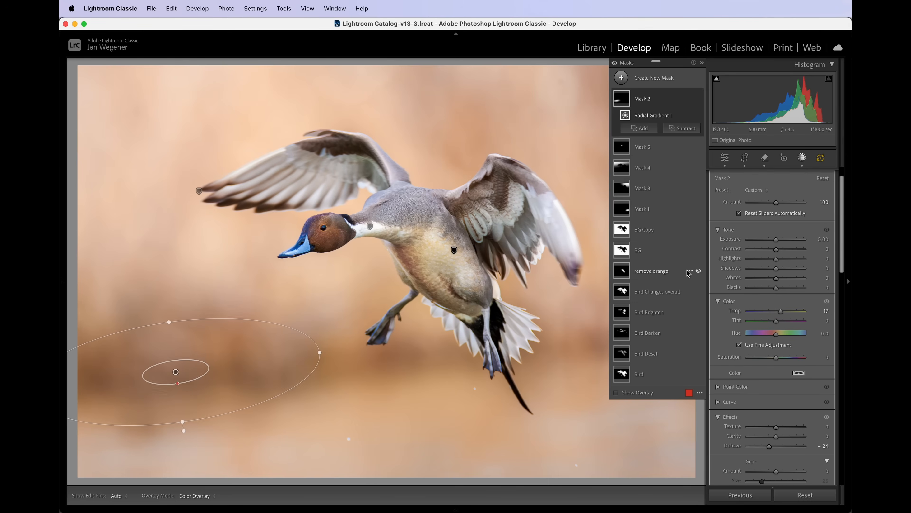
{"action": "left_click", "coordinate": [698, 99]}
{"action": "left_click", "coordinate": [698, 100]}
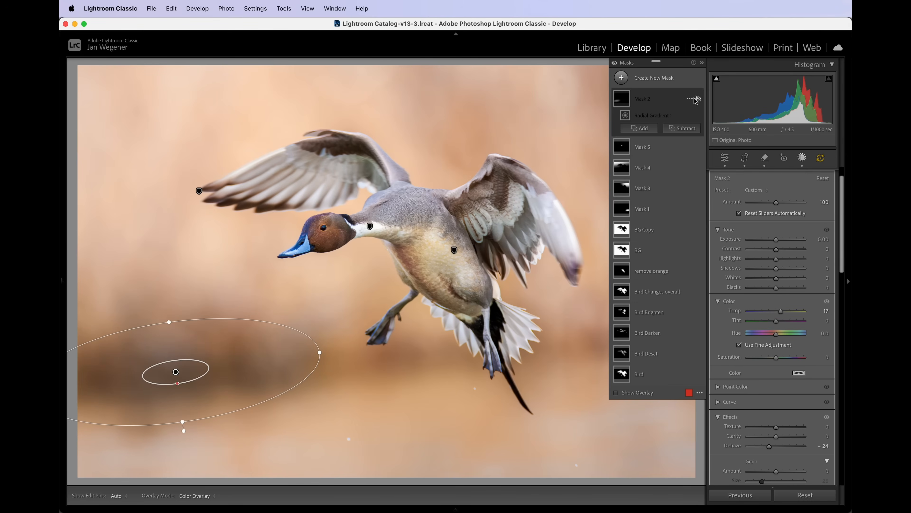
{"action": "left_click", "coordinate": [698, 100]}
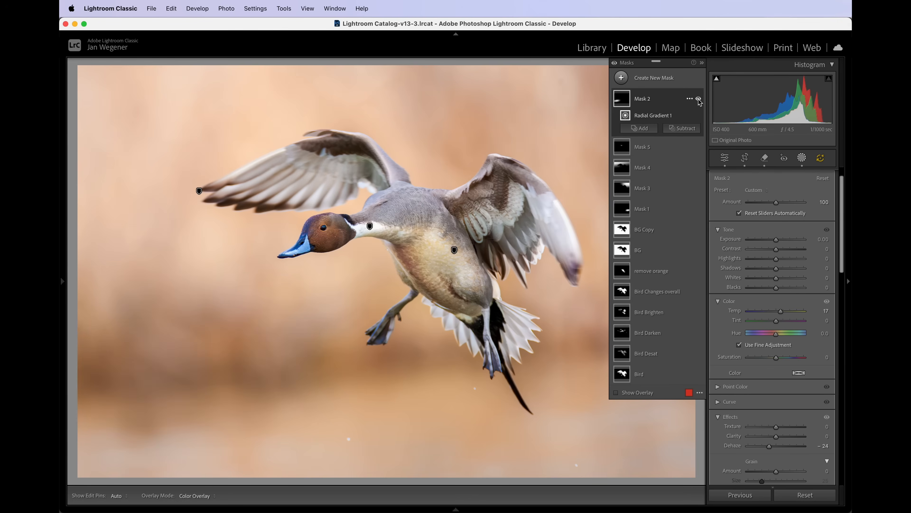
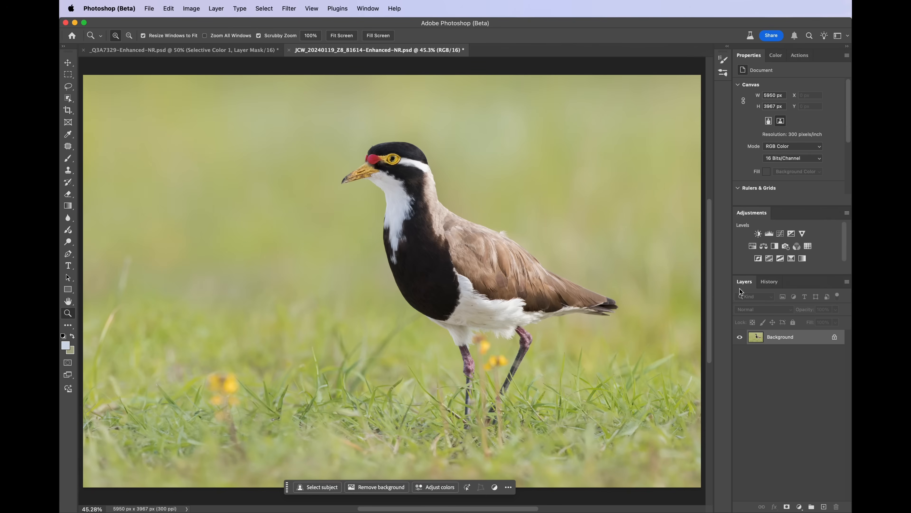
Switch to Photoshop (Beta) and duplicate the Background layer of the photo of the bird standing in grass
{"action": "left_click_drag", "start_coordinate": [803, 340], "coordinate": [826, 505]}
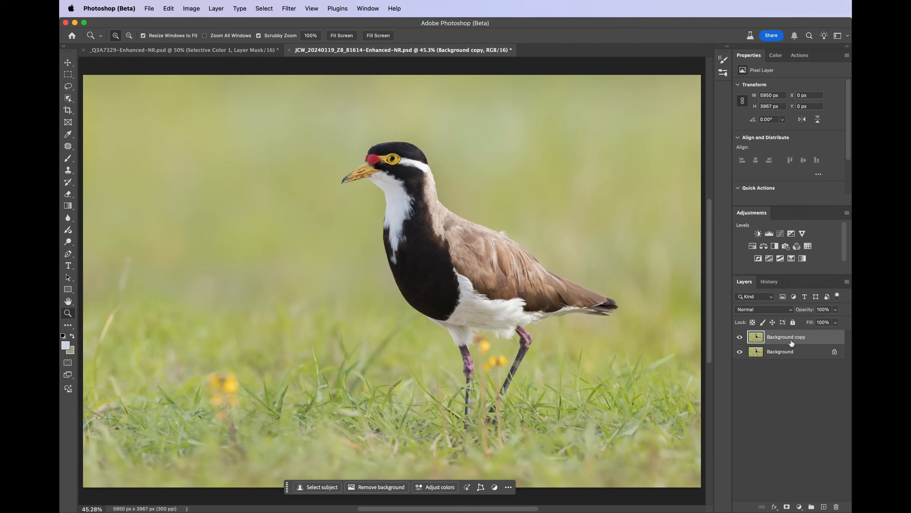
Open the Background copy layer in the Camera Raw filter and create a Subject mask of the bird
{"action": "left_click", "coordinate": [293, 13]}
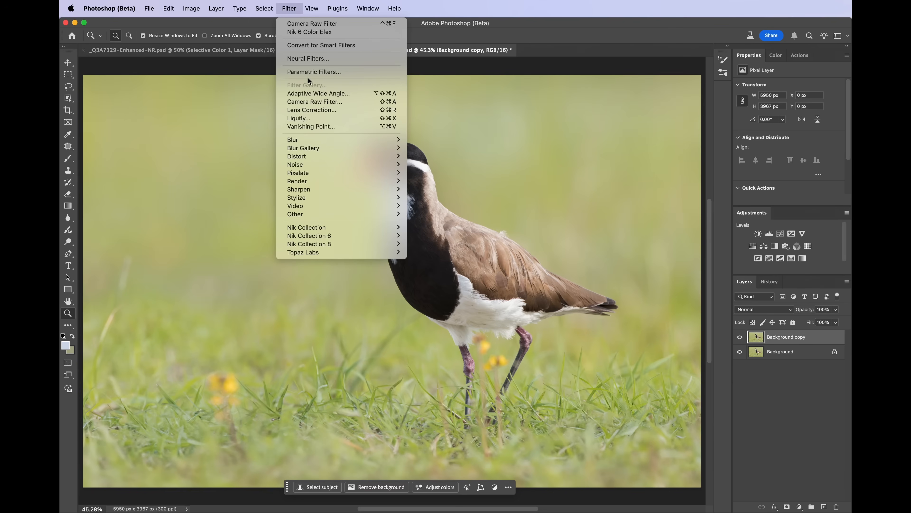
{"action": "left_click", "coordinate": [323, 98]}
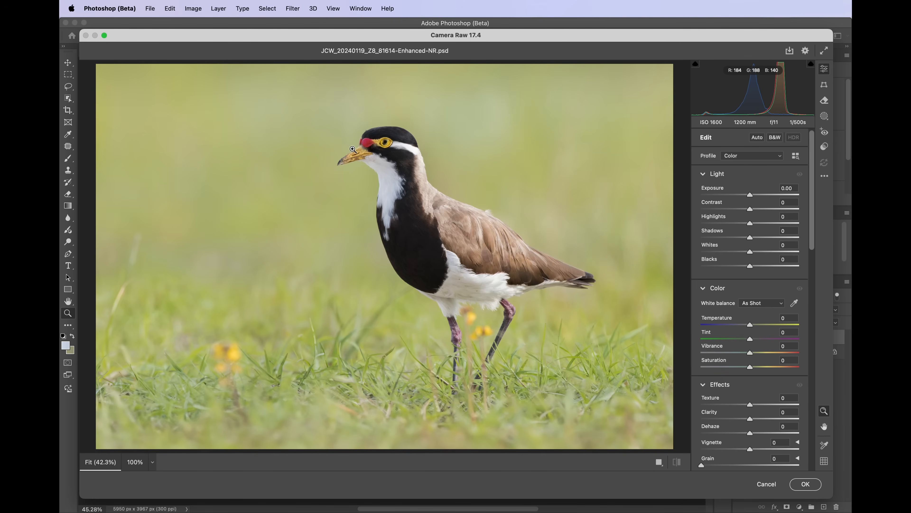
{"action": "left_click", "coordinate": [824, 116]}
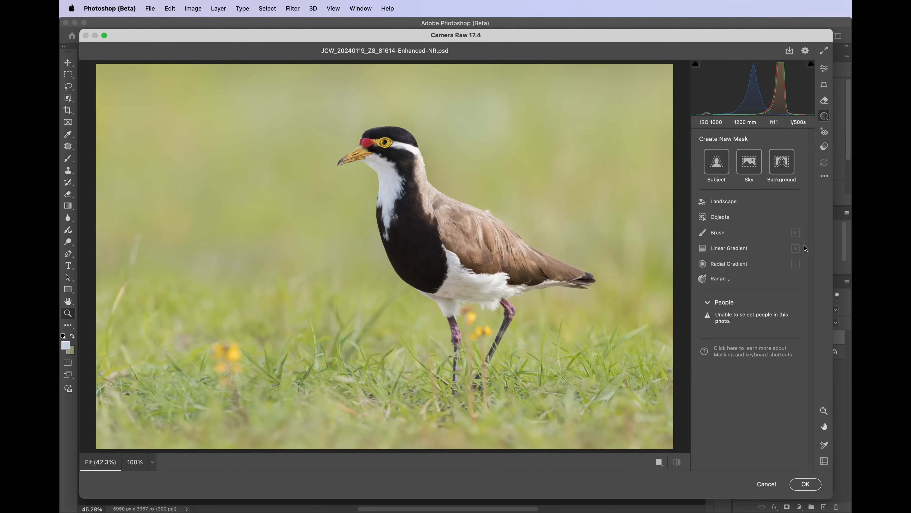
{"action": "left_click", "coordinate": [719, 167]}
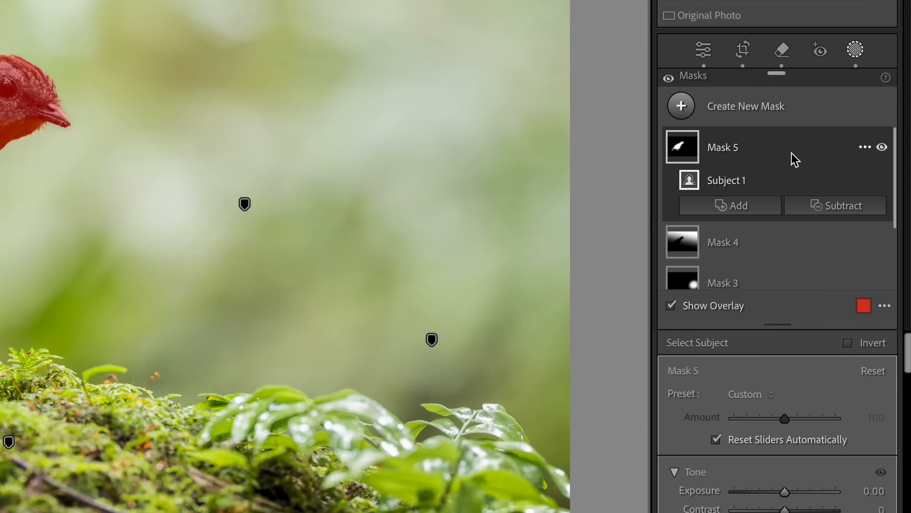
Switch to Lightroom Classic and open the intersect options for the subject mask, Mask 5
{"action": "key", "text": "alt"}
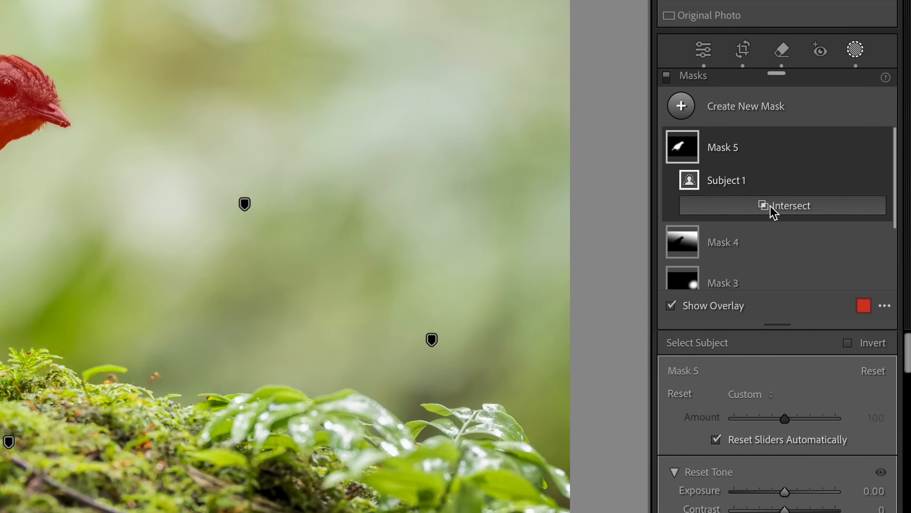
{"action": "left_click", "coordinate": [794, 212], "text": "alt"}
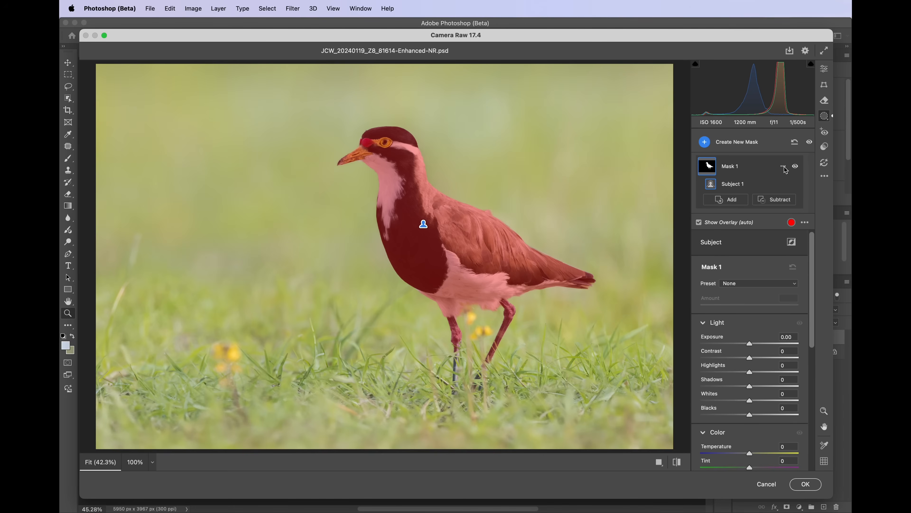
In Camera Raw, intersect the bird's subject mask with a tilted elliptical radial gradient over its head, back and tail
{"action": "left_click", "coordinate": [784, 168]}
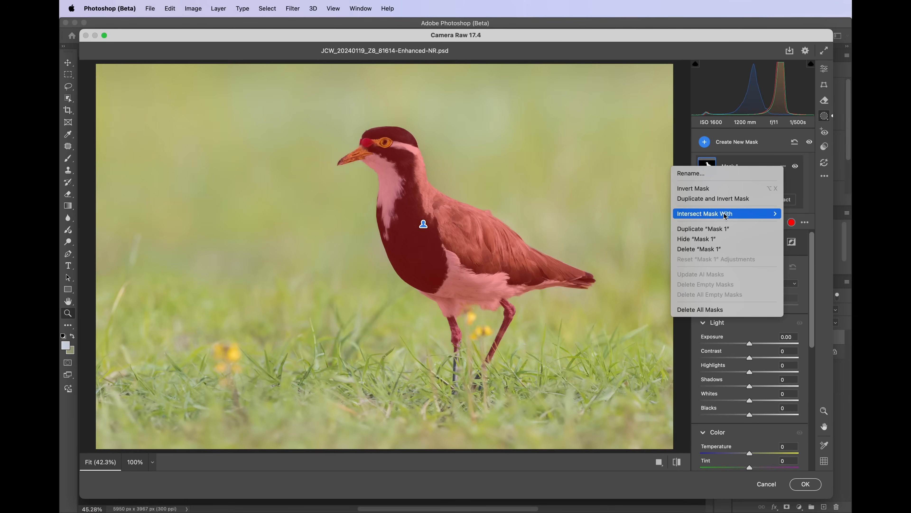
{"action": "mouse_move", "coordinate": [725, 216]}
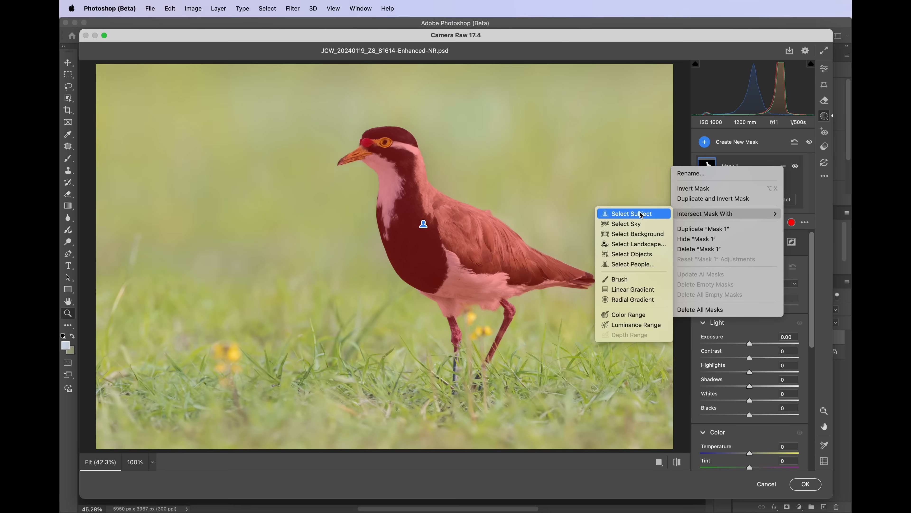
{"action": "left_click", "coordinate": [639, 299]}
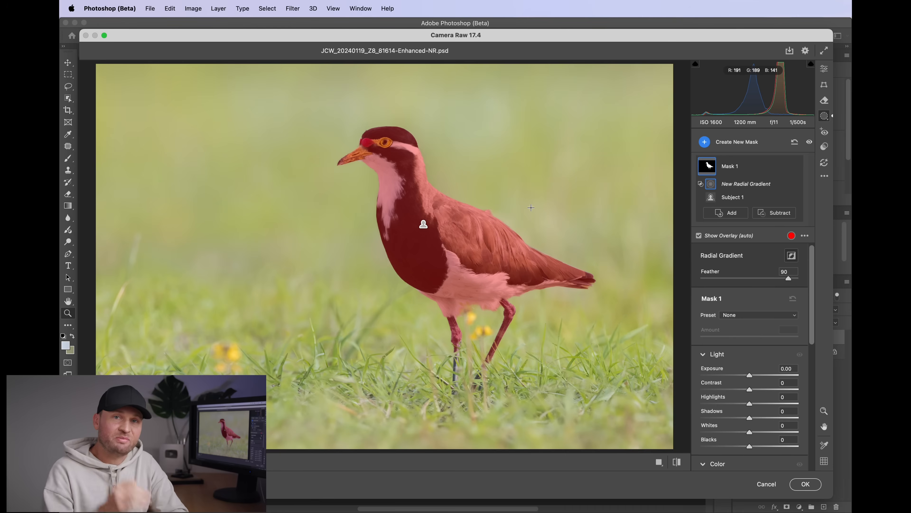
{"action": "mouse_move", "coordinate": [479, 164]}
{"action": "left_mouse_down"}
{"action": "mouse_move", "coordinate": [466, 184]}
{"action": "mouse_move", "coordinate": [464, 228]}
{"action": "mouse_move", "coordinate": [441, 234]}
{"action": "mouse_move", "coordinate": [435, 176]}
{"action": "mouse_move", "coordinate": [406, 239]}
{"action": "mouse_move", "coordinate": [444, 182]}
{"action": "mouse_move", "coordinate": [424, 231]}
{"action": "mouse_move", "coordinate": [398, 236]}
{"action": "left_mouse_up"}
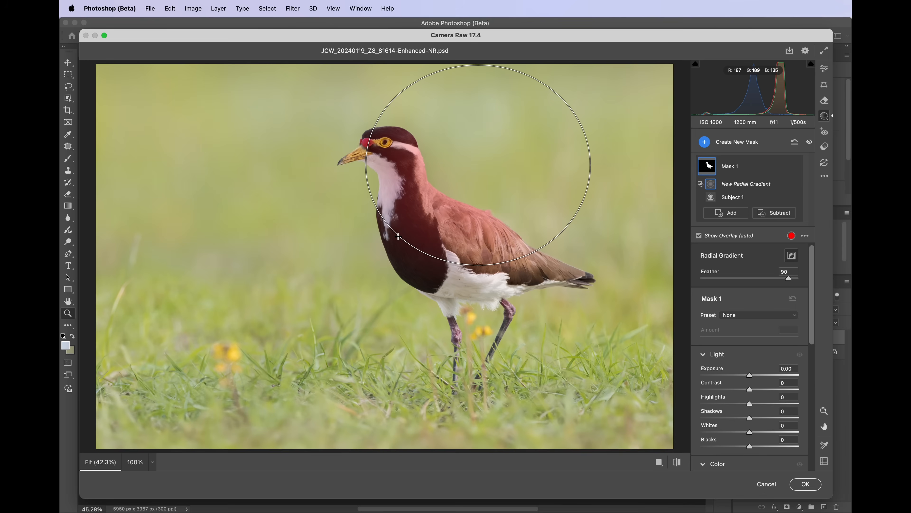
{"action": "left_click_drag", "start_coordinate": [398, 236], "coordinate": [339, 221]}
{"action": "left_click_drag", "start_coordinate": [478, 249], "coordinate": [437, 248]}
{"action": "left_click_drag", "start_coordinate": [498, 195], "coordinate": [509, 217]}
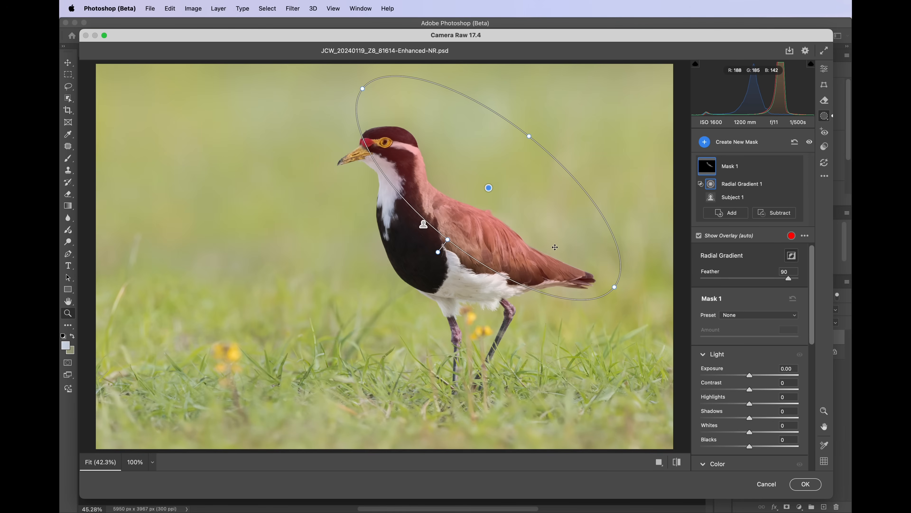
Set the back mask's exposure to -0.50, highlights to -32 and temperature to +6, and compare the photo with the mask hidden and shown
{"action": "scroll", "coordinate": [782, 280], "scroll_direction": "down", "scroll_amount": 3}
{"action": "left_click_drag", "start_coordinate": [752, 338], "coordinate": [744, 338]}
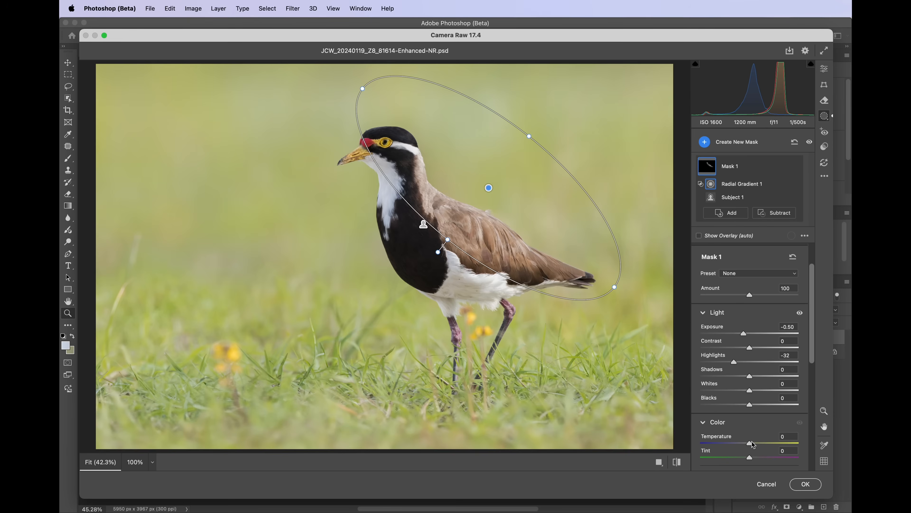
{"action": "left_click_drag", "start_coordinate": [753, 445], "coordinate": [754, 445]}
{"action": "left_click", "coordinate": [795, 167]}
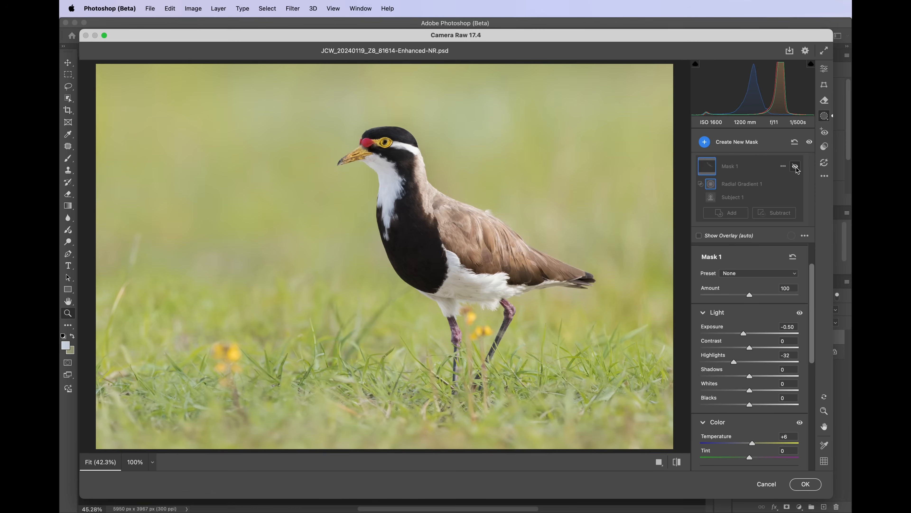
{"action": "left_click", "coordinate": [796, 168]}
{"action": "left_click", "coordinate": [796, 167]}
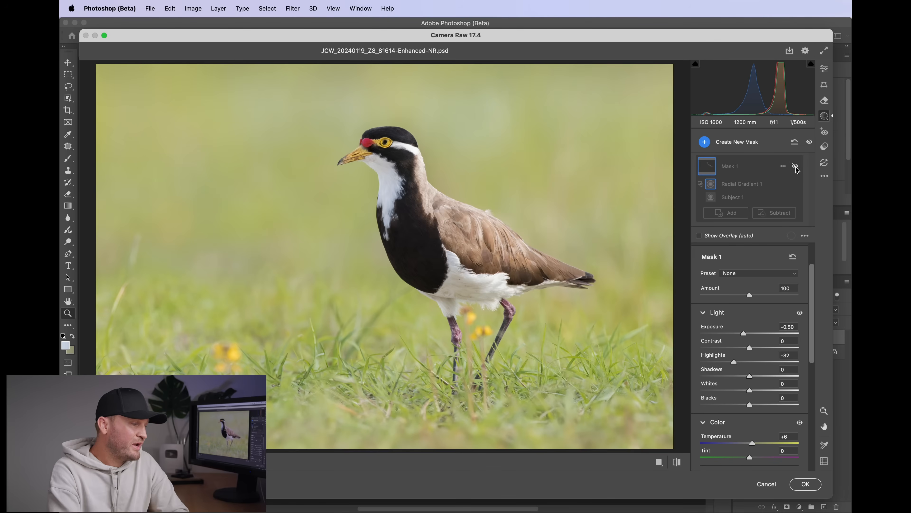
{"action": "left_click", "coordinate": [796, 168]}
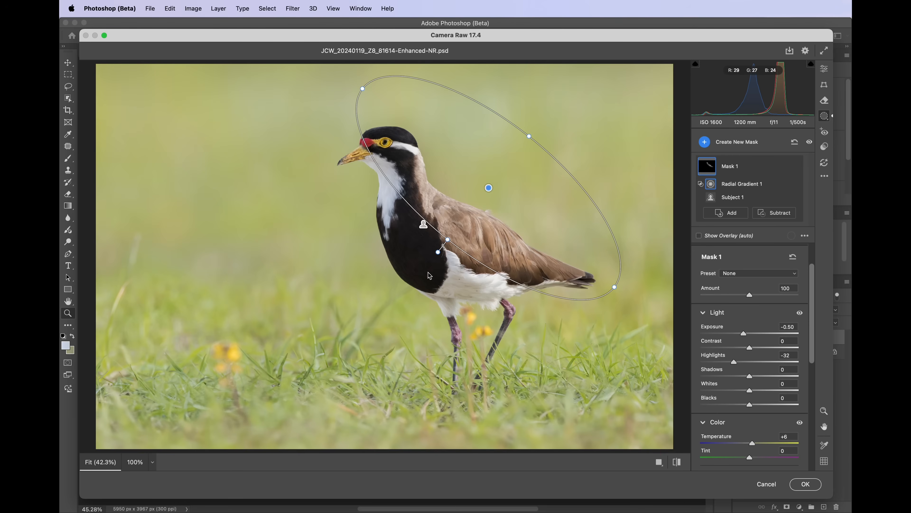
Create a second subject mask and intersect it with a narrow, tilted radial gradient over the bird's face, breast and upper legs
{"action": "left_click", "coordinate": [704, 142]}
{"action": "left_click", "coordinate": [722, 146]}
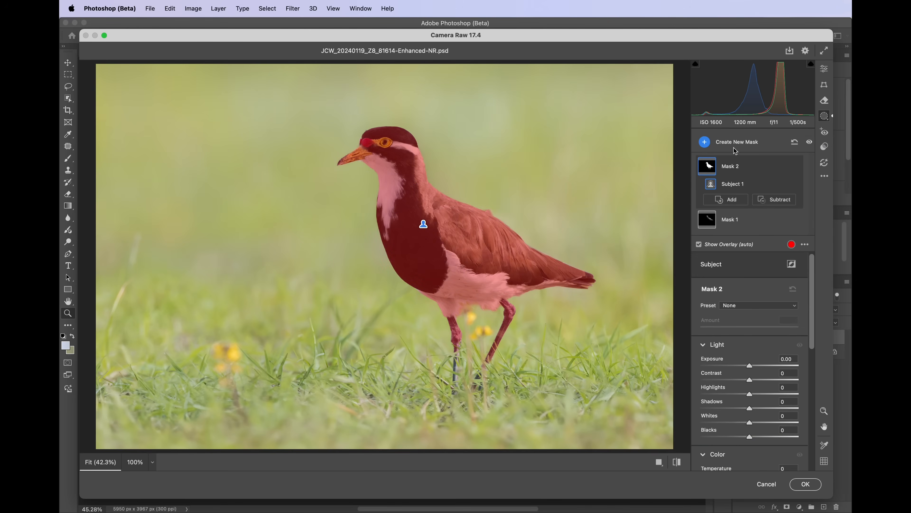
{"action": "right_click", "coordinate": [735, 172]}
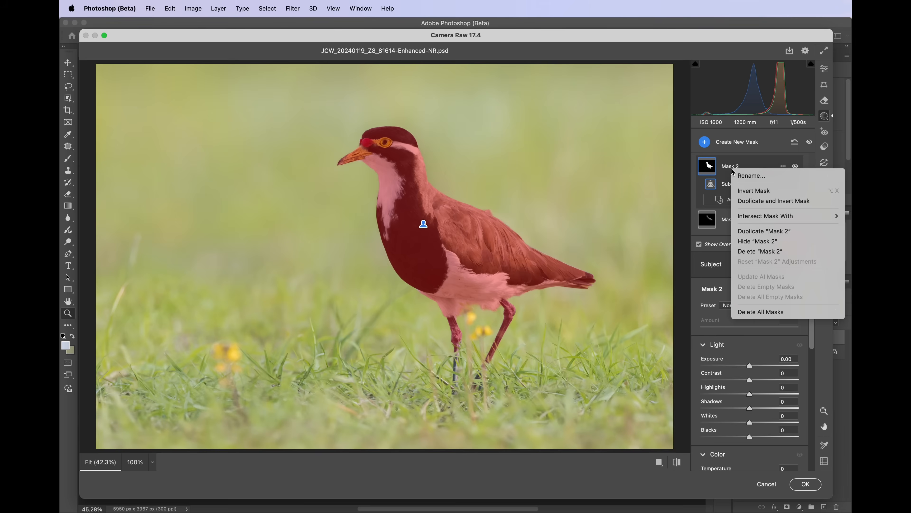
{"action": "mouse_move", "coordinate": [766, 221]}
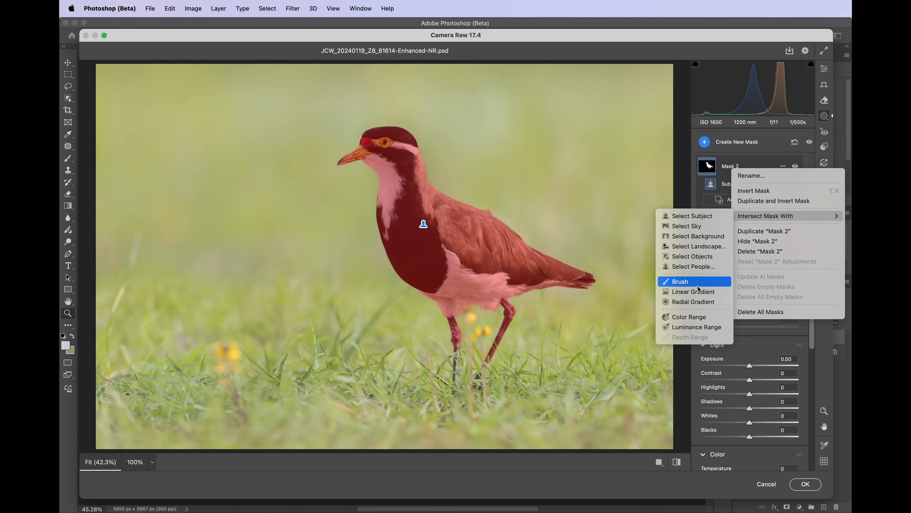
{"action": "left_click", "coordinate": [699, 304]}
{"action": "left_click_drag", "start_coordinate": [461, 302], "coordinate": [312, 307]}
{"action": "left_click_drag", "start_coordinate": [447, 214], "coordinate": [474, 215]}
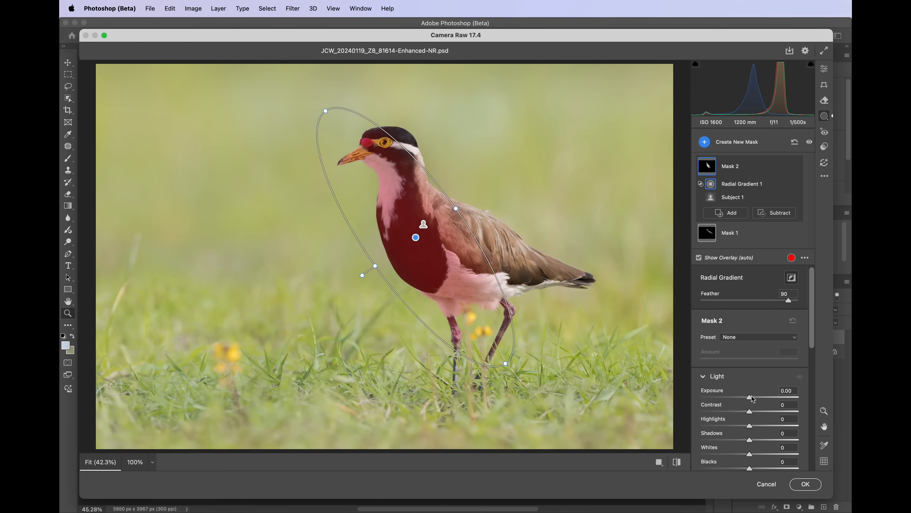
Set the breast mask's exposure to +0.40 and shadows to +8, and apply the Camera Raw edits to the layer
{"action": "left_click_drag", "start_coordinate": [753, 398], "coordinate": [755, 398]}
{"action": "left_click_drag", "start_coordinate": [752, 440], "coordinate": [753, 441]}
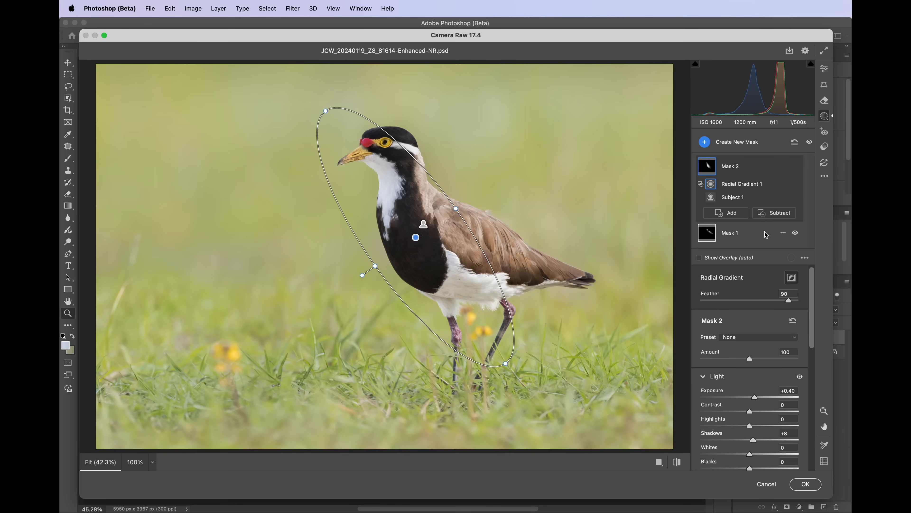
{"action": "left_click", "coordinate": [806, 484]}
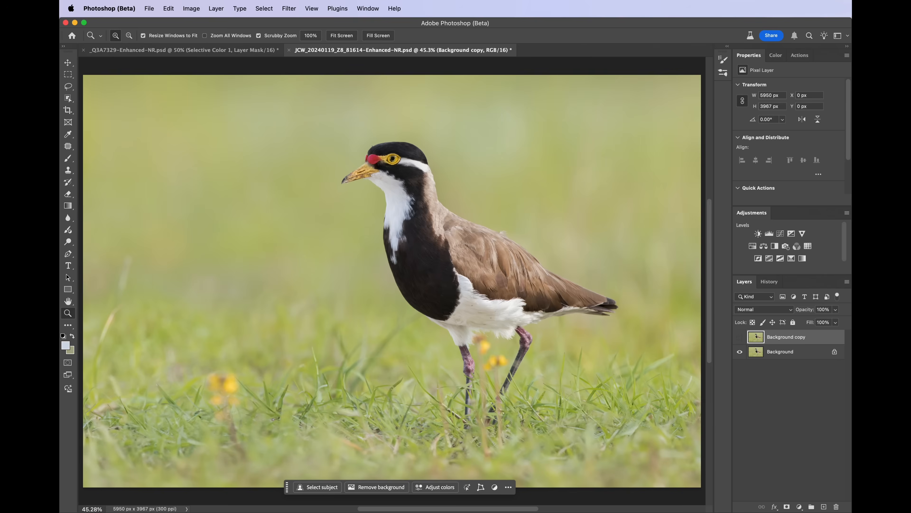
Compare the bird photo with the edited Background copy layer hidden and shown
{"action": "left_click", "coordinate": [739, 339]}
{"action": "left_click", "coordinate": [739, 339]}
{"action": "left_click", "coordinate": [739, 338]}
{"action": "left_click", "coordinate": [740, 338]}
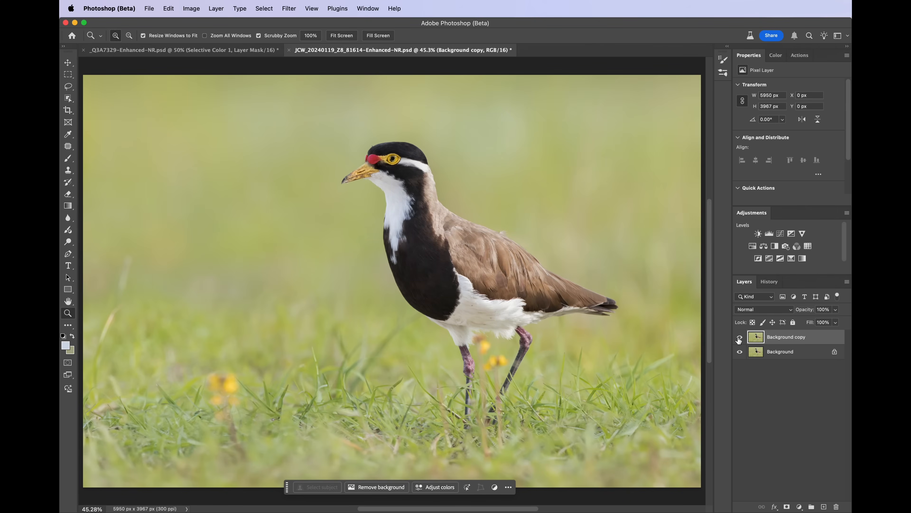